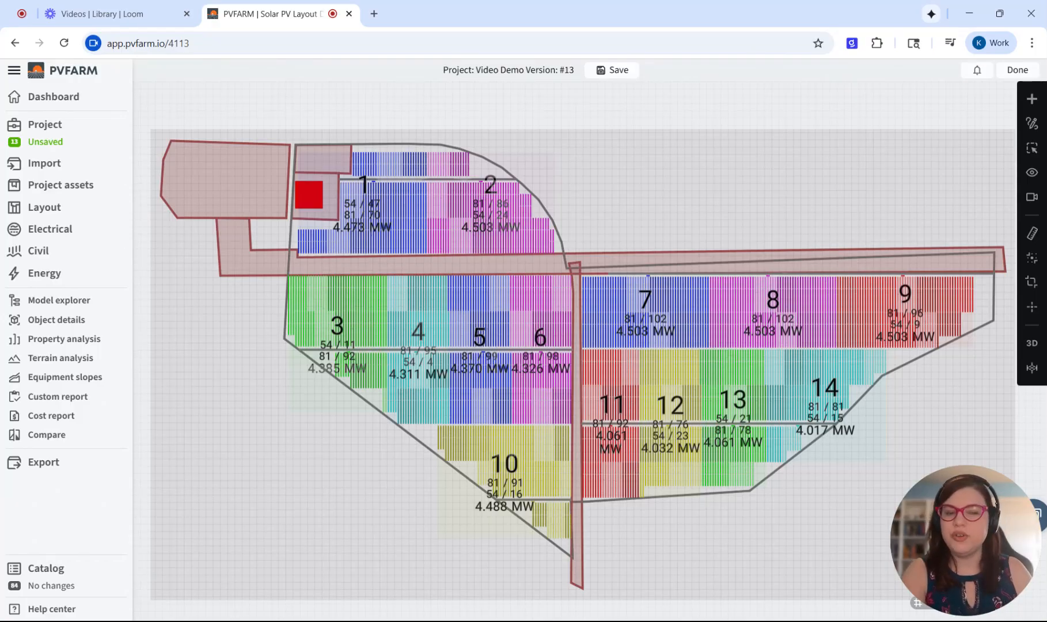
# - Place two shading boxes east of block 2, both 35.4884 ft high and 16.4042 ft long, one 17.40 ft and one 40.20 ft wide
pyautogui.click(1032, 98)
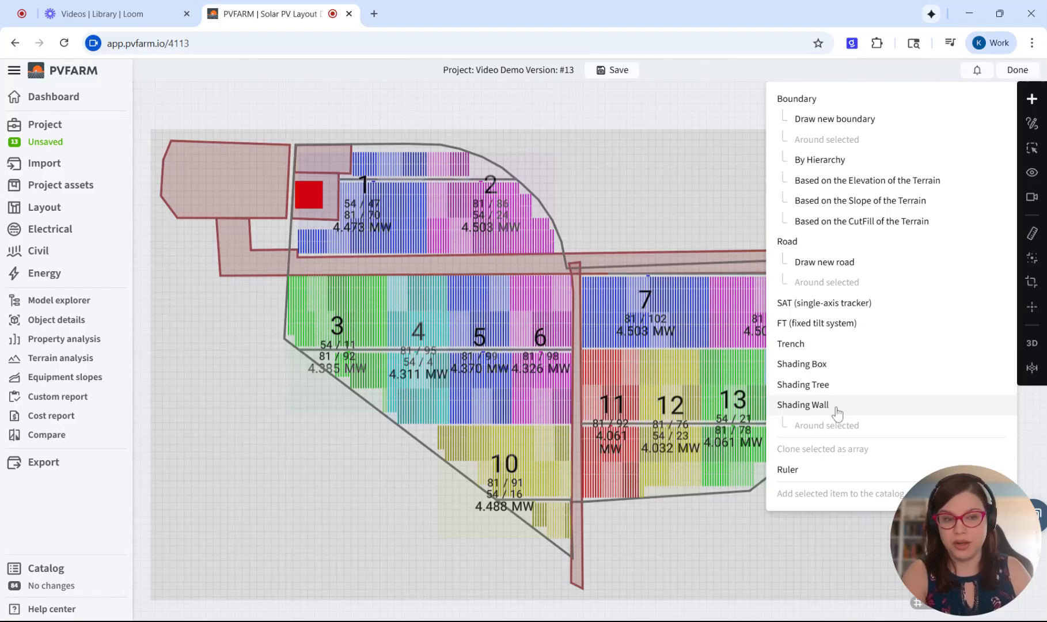
pyautogui.click(831, 370)
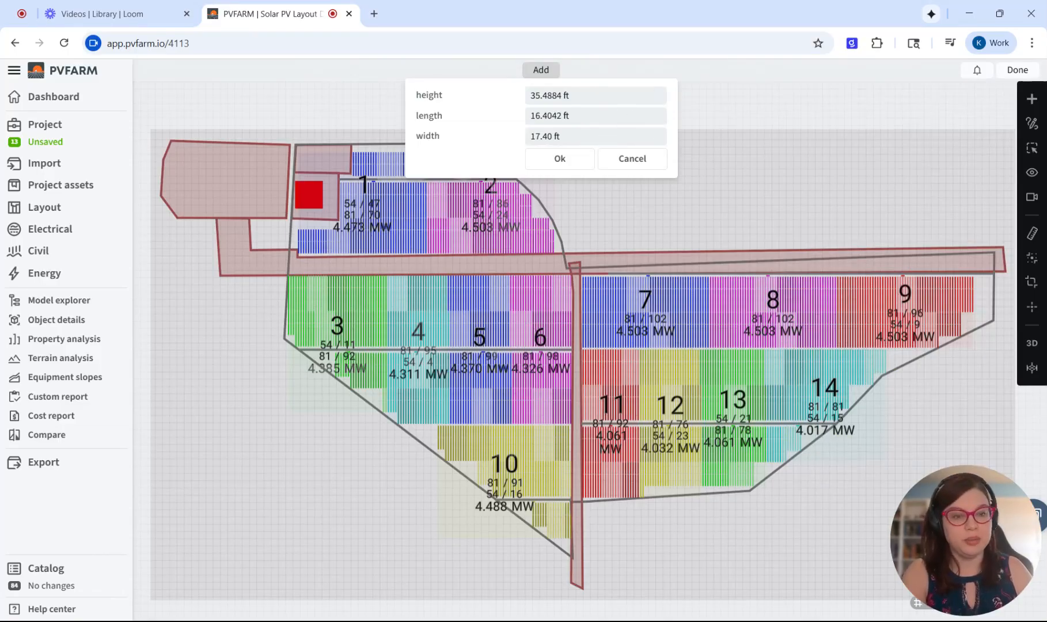
pyautogui.scroll(5, 555, 188)
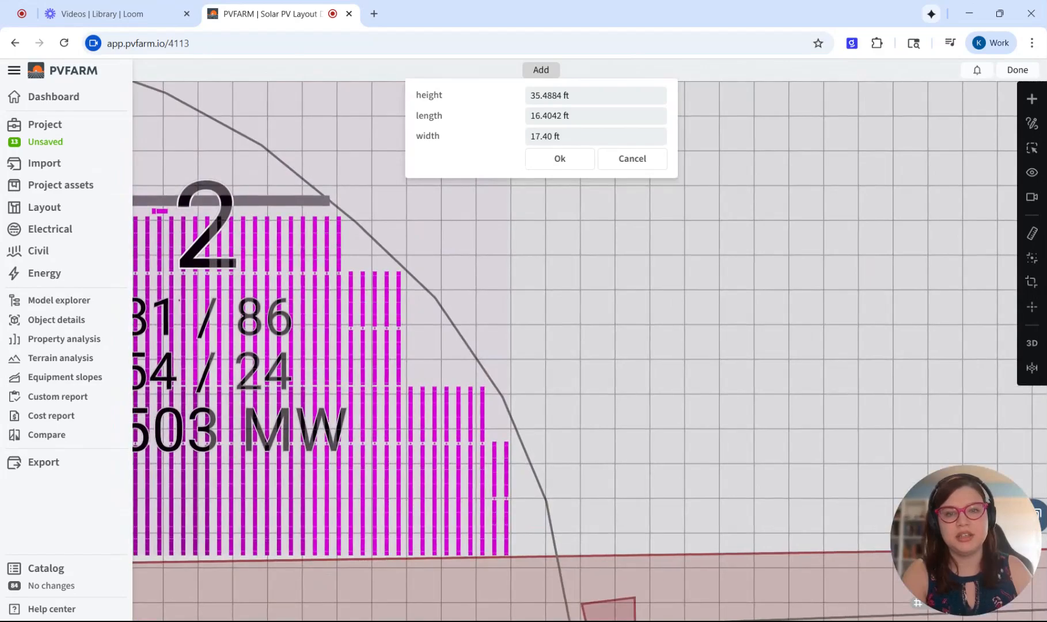
pyautogui.click(541, 306)
pyautogui.moveTo(541, 306); pyautogui.dragTo(553, 281, button='middle')
pyautogui.scroll(3, 553, 281)
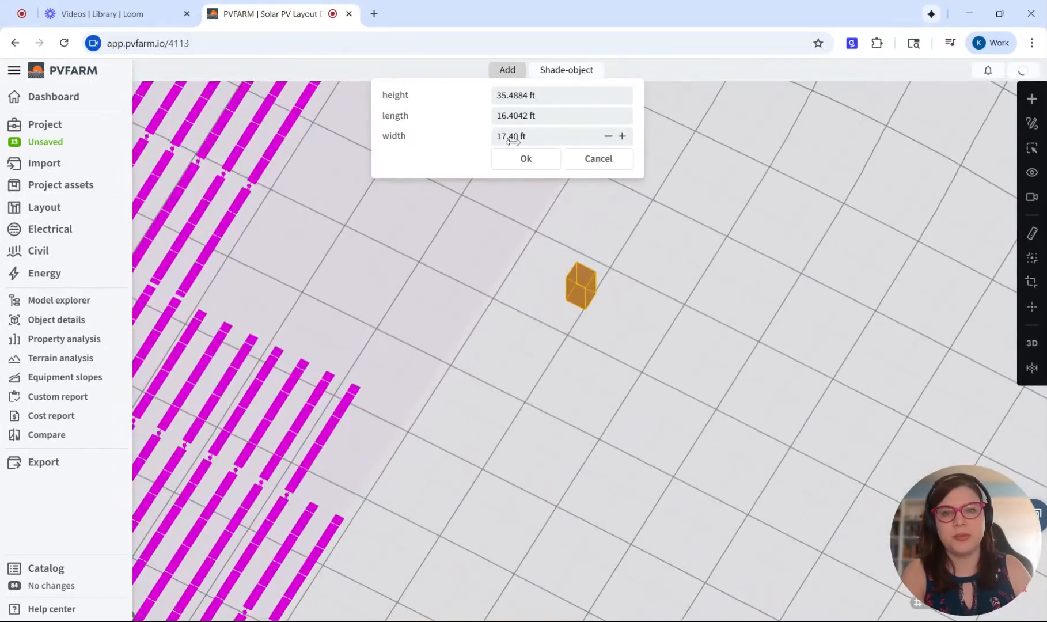
pyautogui.moveTo(512, 141); pyautogui.dragTo(539, 141)
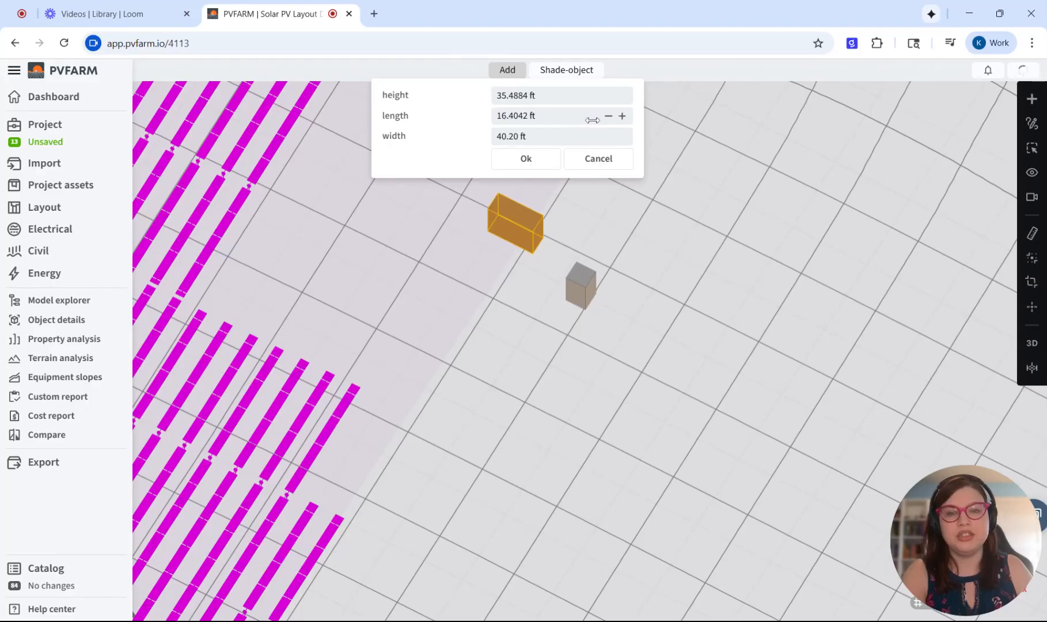
pyautogui.click(526, 161)
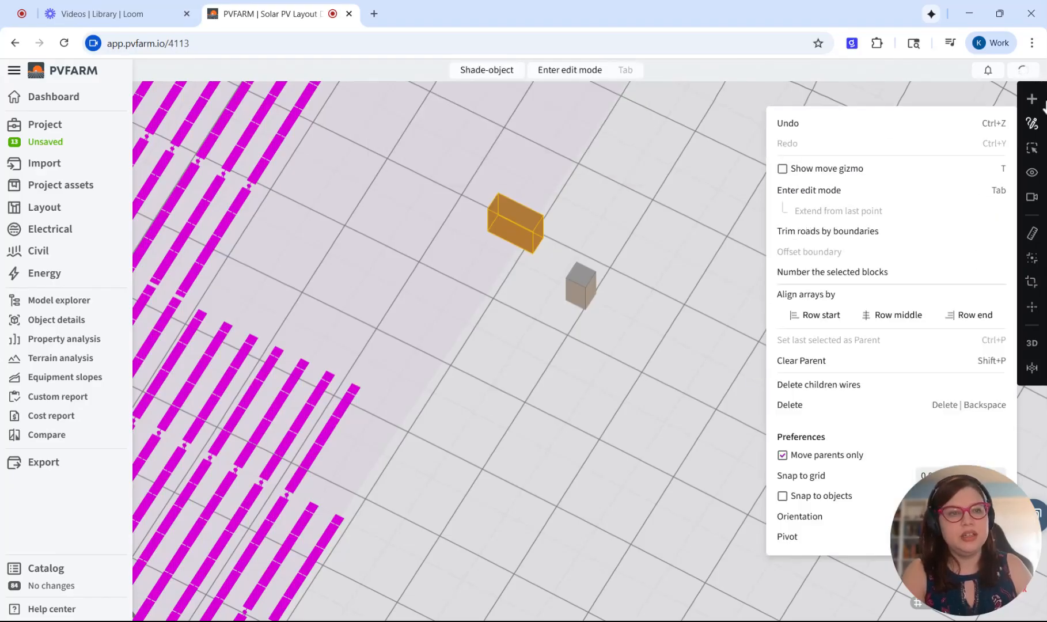
# - Scatter a group of 13 shading trees beside the boxes, each 32.8084 ft high, 16.4042 ft long and 16.40 ft wide
pyautogui.moveTo(1036, 99)
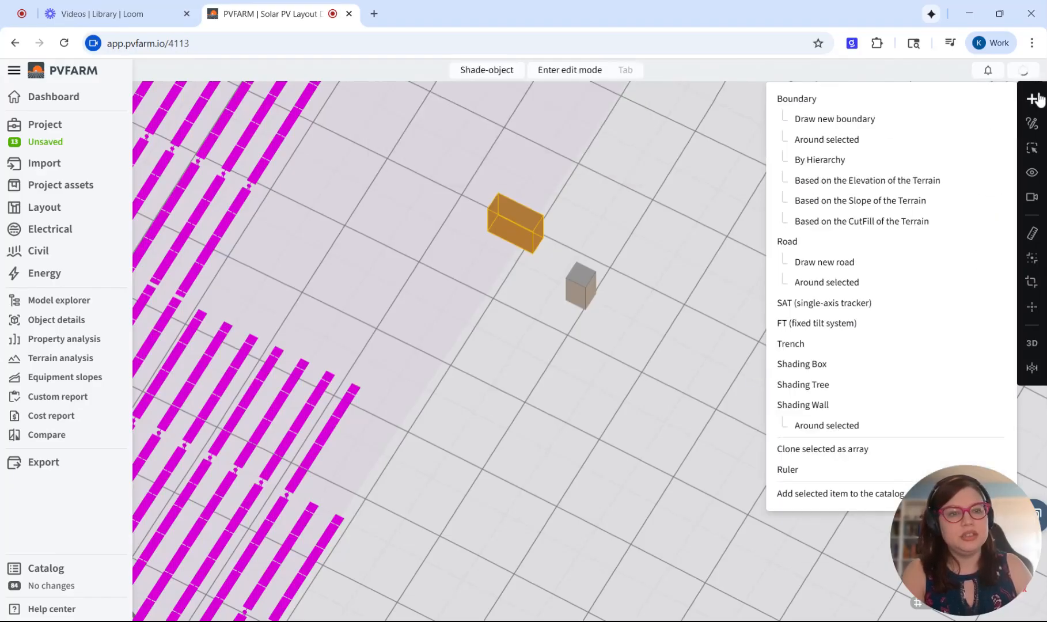
pyautogui.click(839, 390)
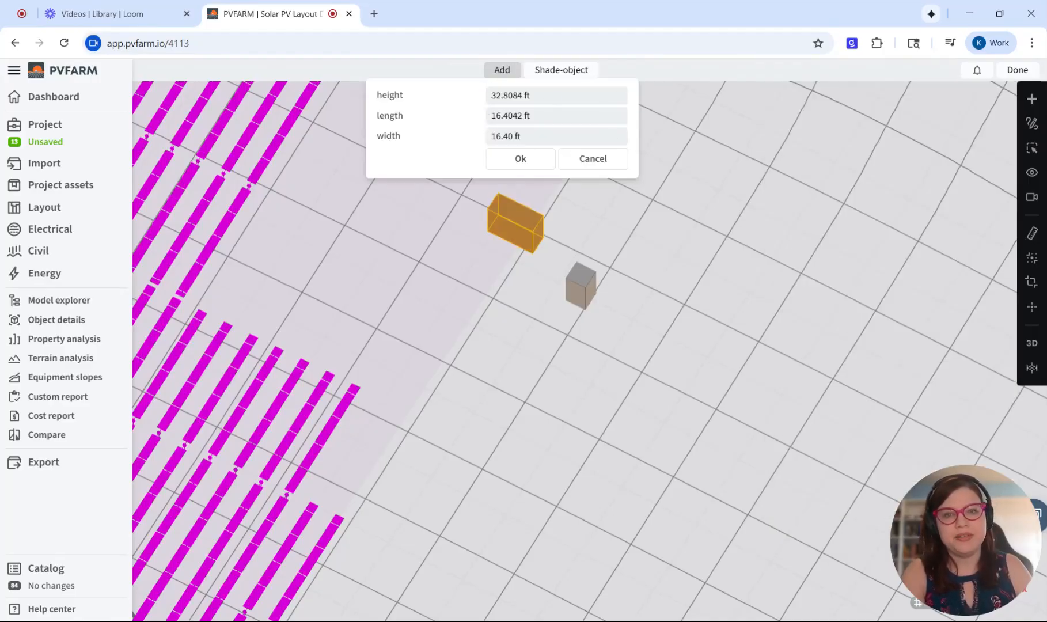
pyautogui.click(643, 273)
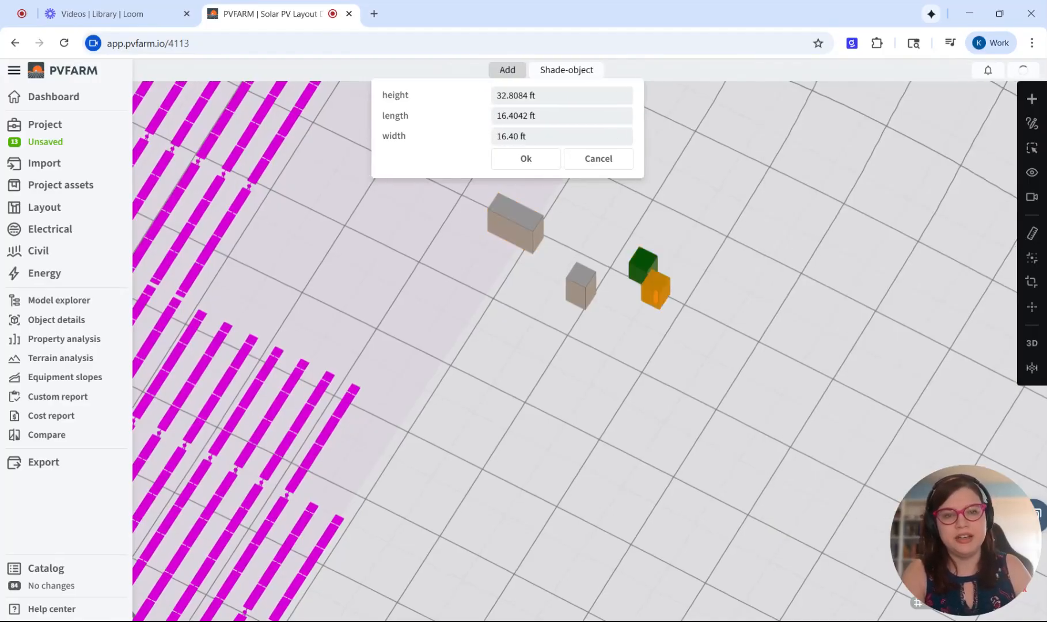
pyautogui.click(656, 296)
pyautogui.moveTo(663, 303); pyautogui.dragTo(681, 227)
pyautogui.scroll(5, 633, 323)
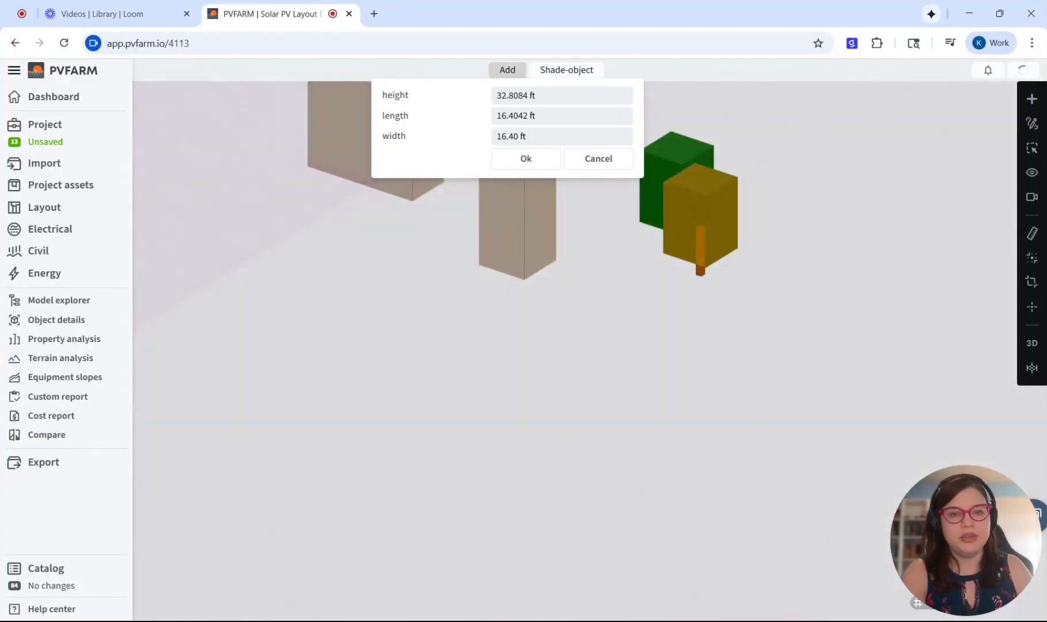
pyautogui.click(642, 249)
pyautogui.click(664, 331)
pyautogui.click(585, 333)
pyautogui.click(733, 398)
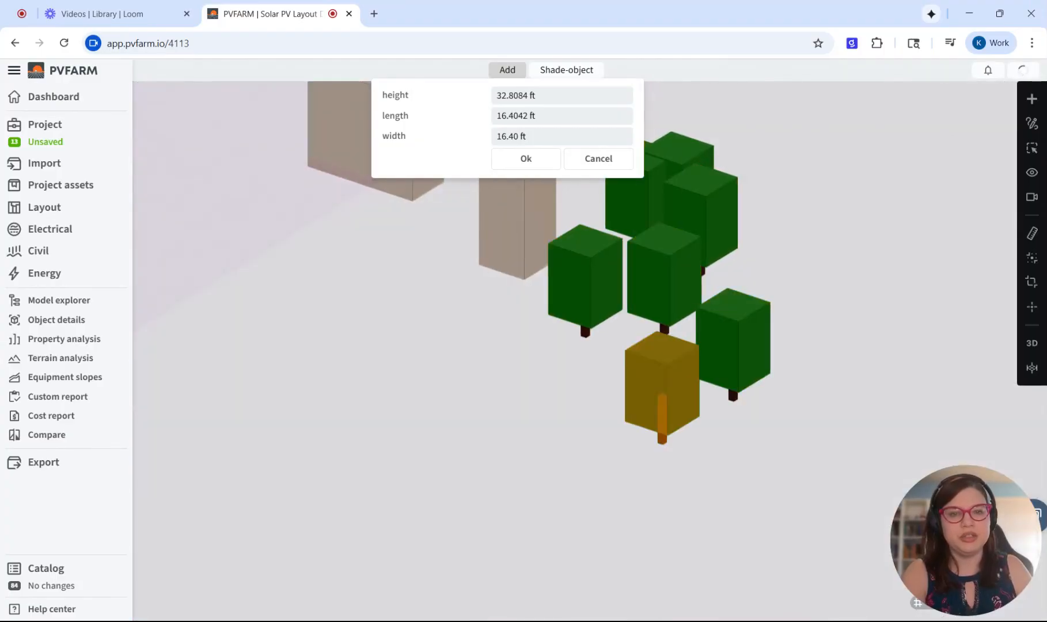
pyautogui.click(662, 441)
pyautogui.click(612, 478)
pyautogui.click(585, 411)
pyautogui.click(668, 507)
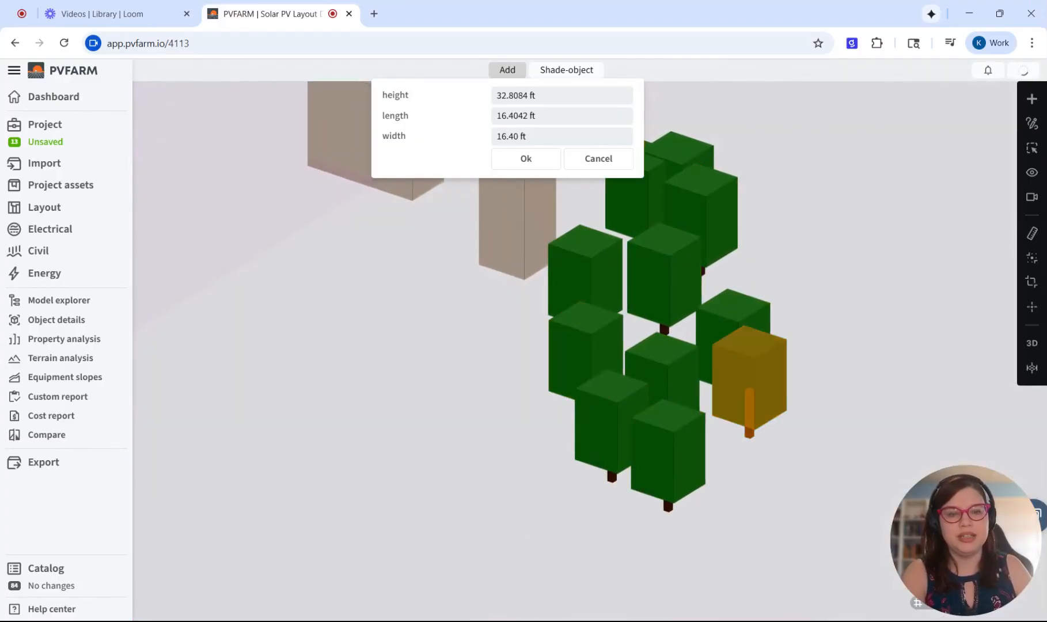
pyautogui.click(750, 433)
pyautogui.click(560, 495)
pyautogui.scroll(-6, 533, 356)
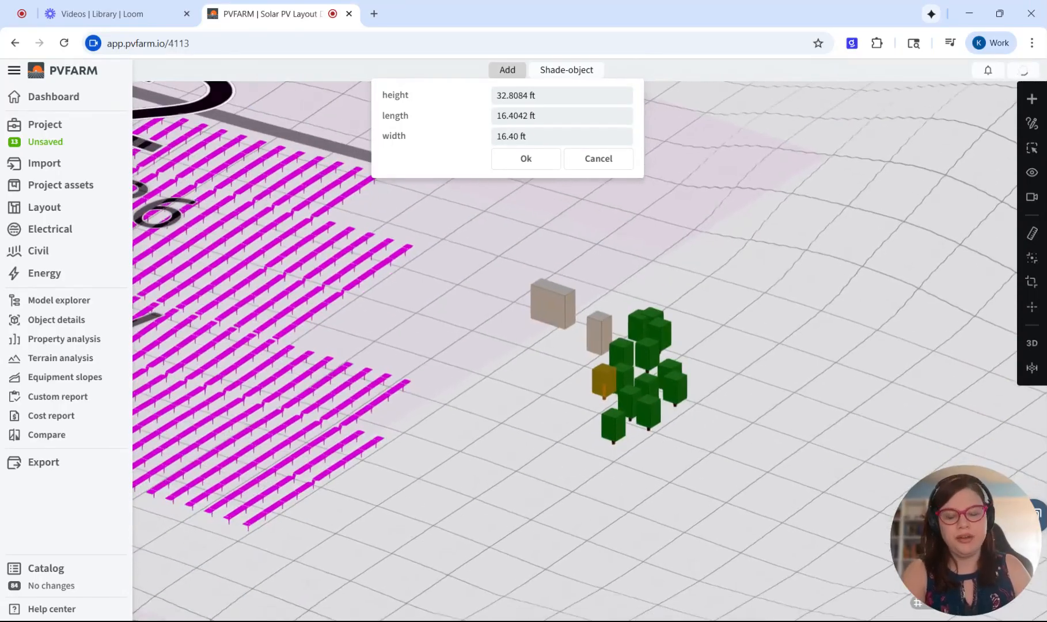
pyautogui.scroll(8, 636, 426)
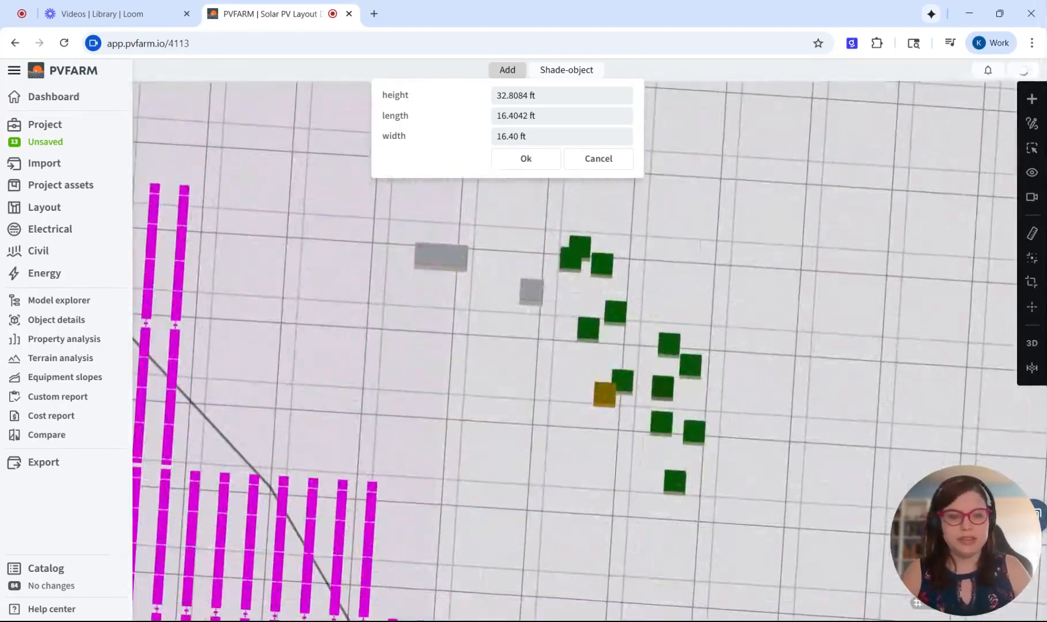
pyautogui.scroll(2, 691, 470)
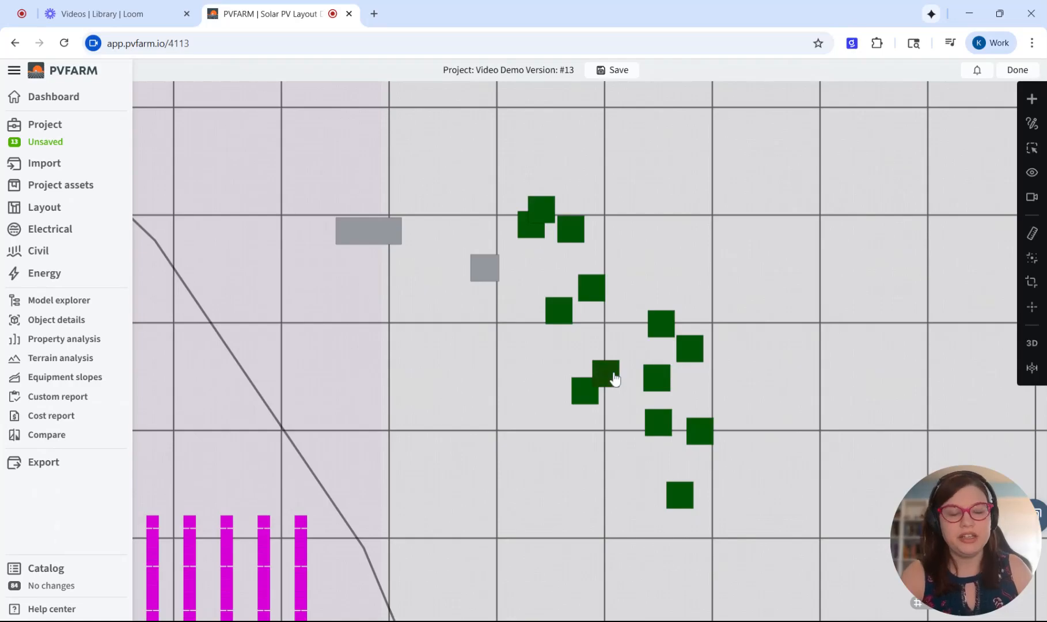
# - Draw a 32.81 ft high shading wall through six points, running diagonally between block 2's boundary and the trees
pyautogui.moveTo(1027, 105)
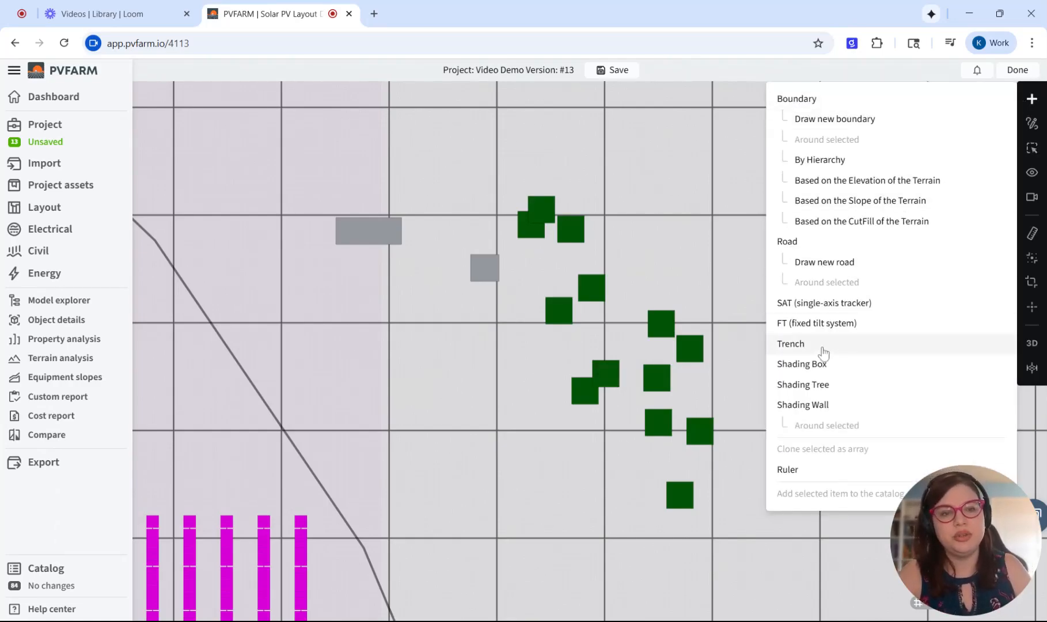
pyautogui.click(832, 406)
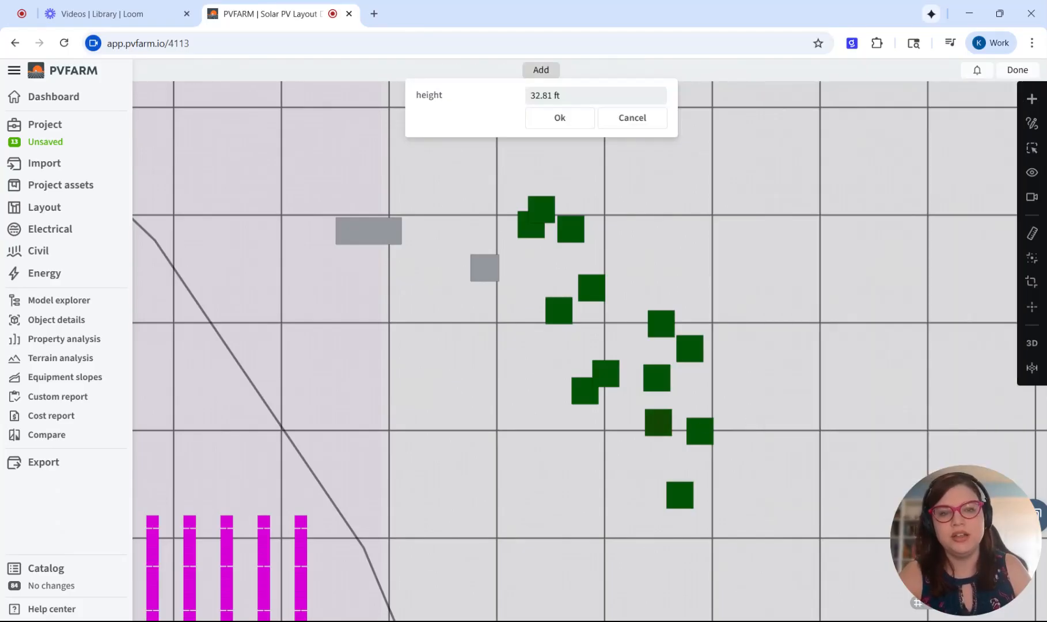
pyautogui.moveTo(374, 335); pyautogui.dragTo(352, 243, button='middle')
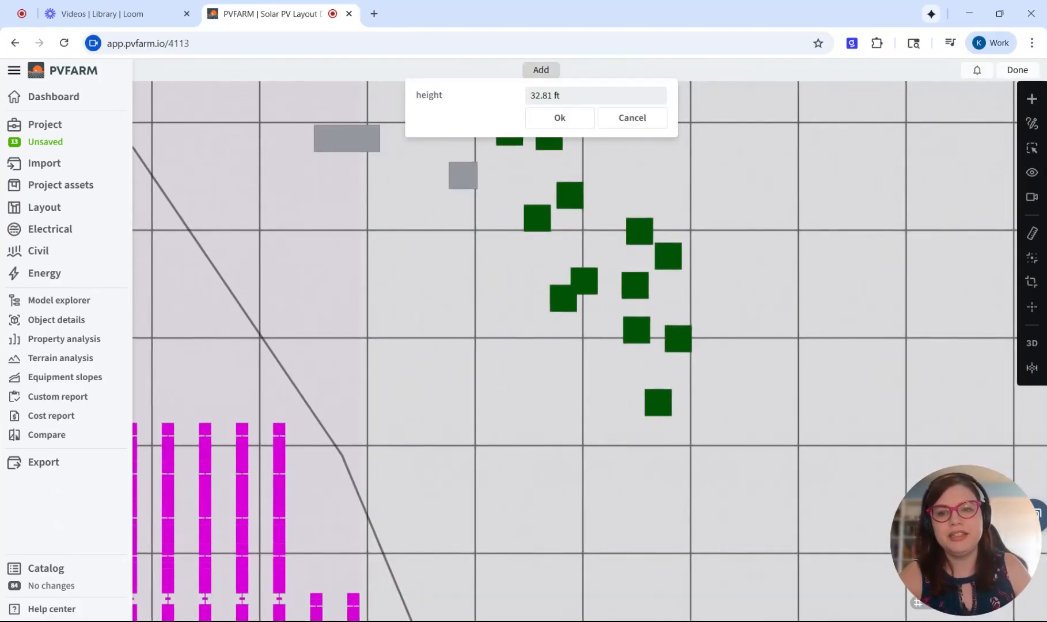
pyautogui.click(352, 242)
pyautogui.click(398, 269)
pyautogui.click(443, 339)
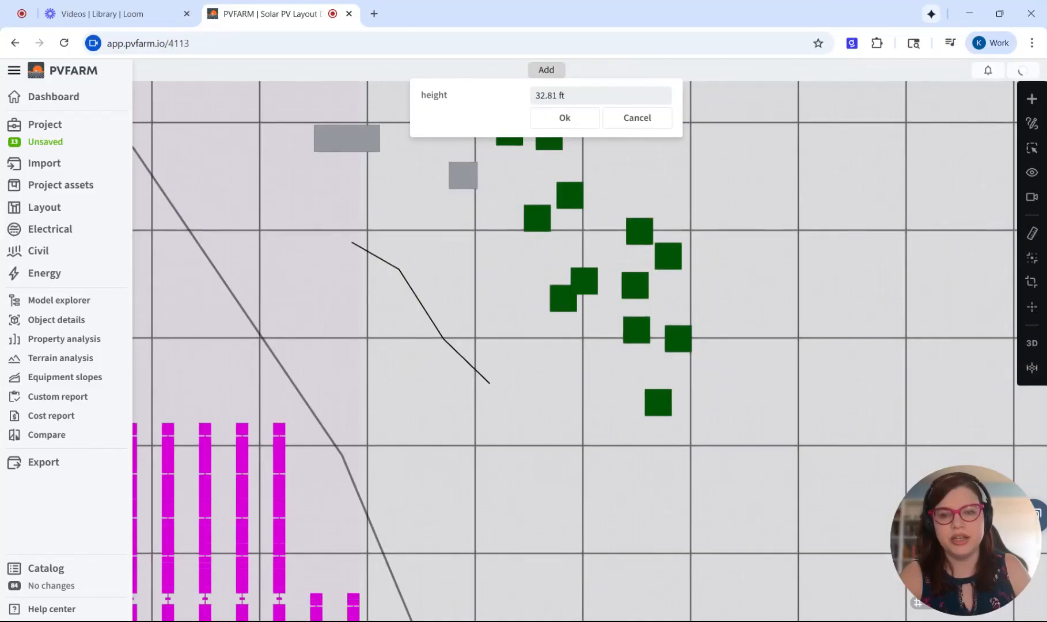
pyautogui.click(490, 383)
pyautogui.click(524, 426)
pyautogui.click(570, 468)
pyautogui.click(583, 122)
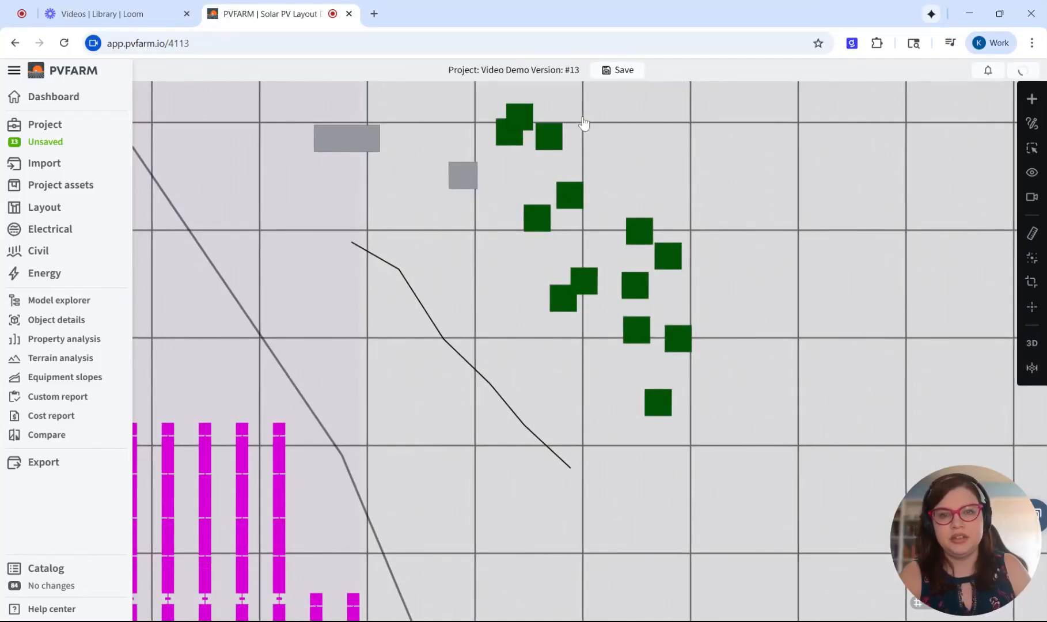
# - Inspect the shading wall, trees and boxes in 3D from several angles, comparing them with the neighbouring trackers
pyautogui.scroll(5, 369, 242)
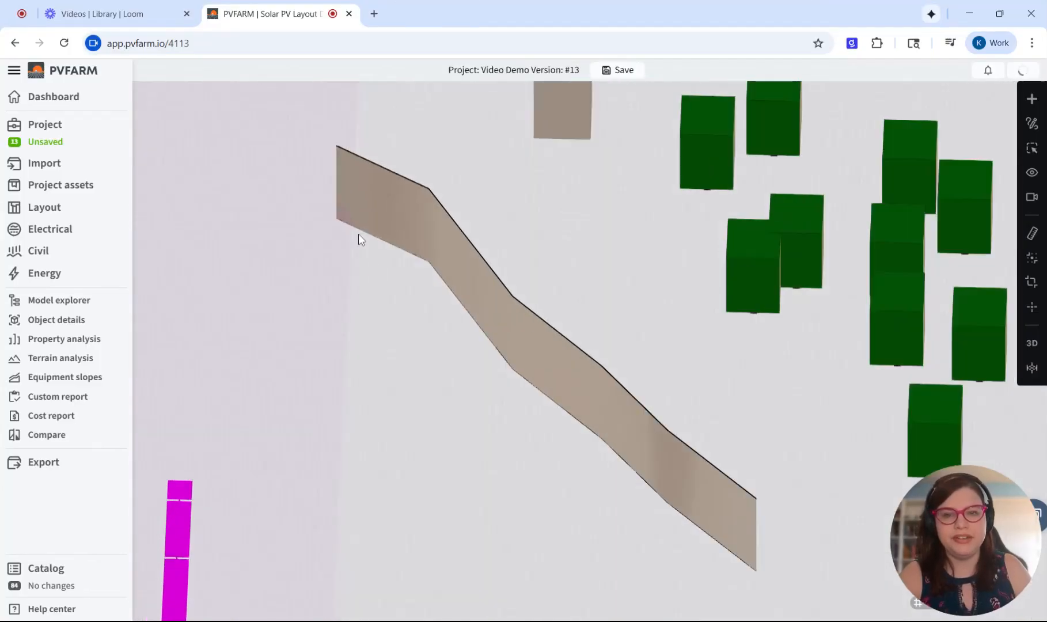
pyautogui.scroll(5, 495, 320)
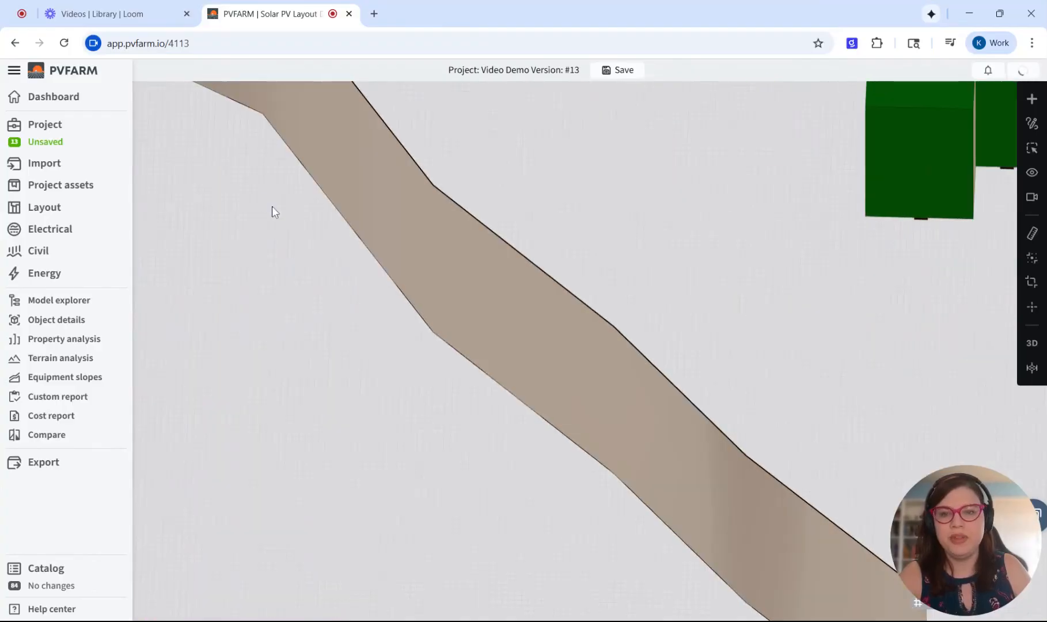
pyautogui.scroll(-4, 272, 208)
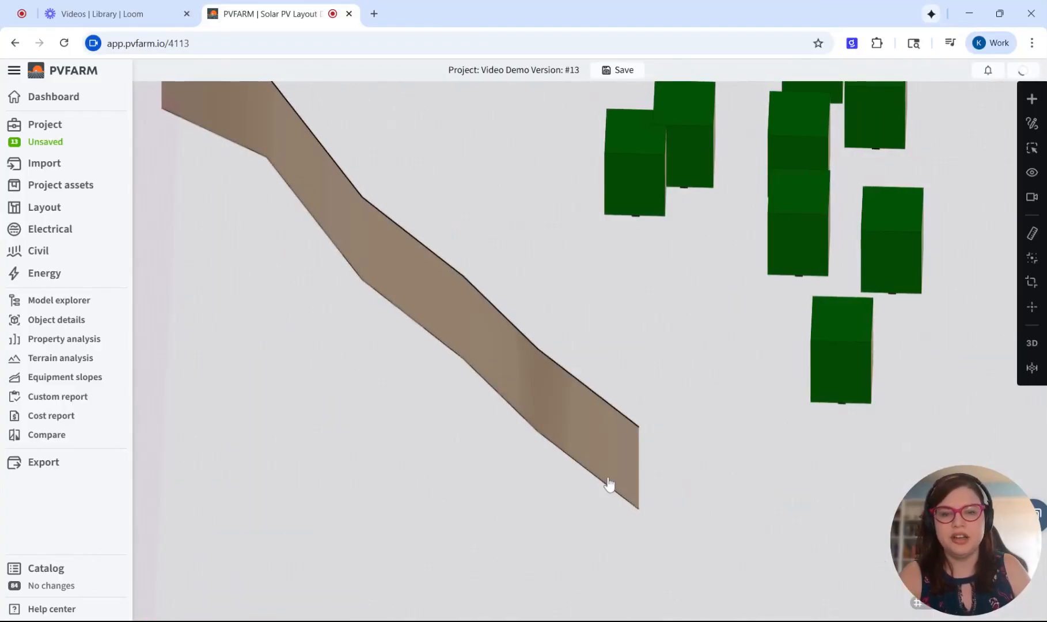
pyautogui.scroll(-5, 685, 242)
pyautogui.moveTo(686, 242); pyautogui.dragTo(544, 294, button='middle')
pyautogui.moveTo(666, 360); pyautogui.dragTo(423, 200, button='right')
pyautogui.scroll(2, 723, 317)
pyautogui.moveTo(767, 314); pyautogui.dragTo(531, 500, button='middle')
pyautogui.scroll(-2, 531, 500)
pyautogui.moveTo(442, 499); pyautogui.dragTo(410, 331, button='middle')
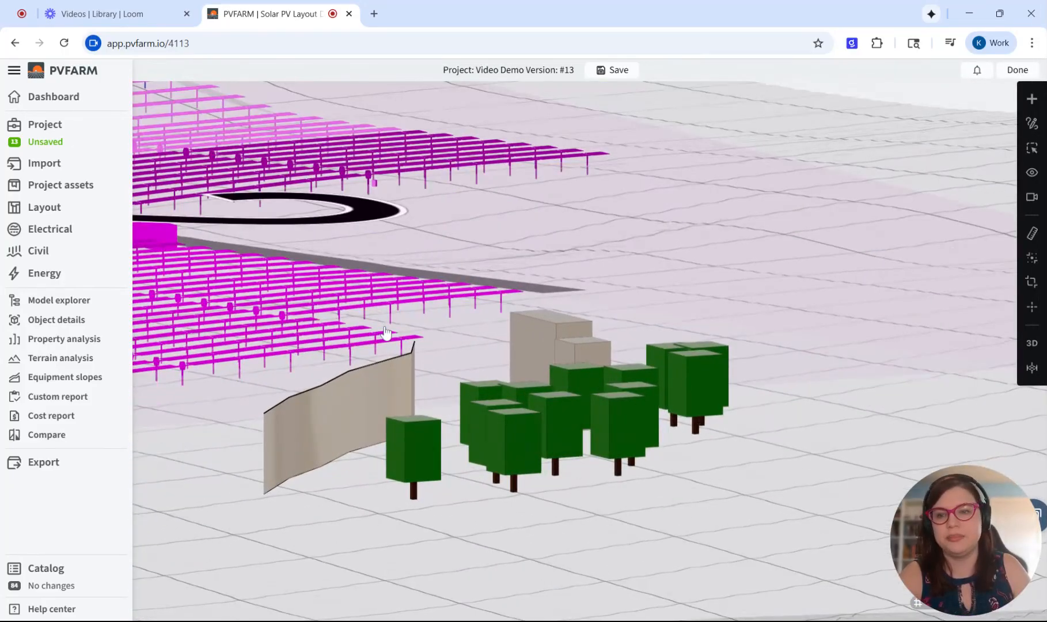
pyautogui.scroll(-3, 410, 403)
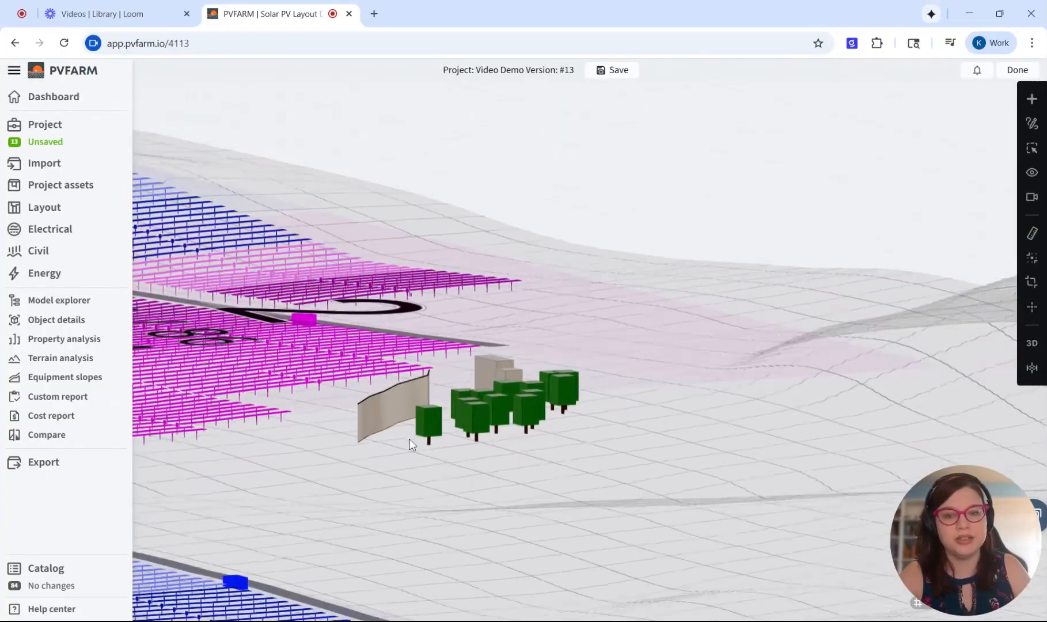
# - Remove the shading boxes, trees and wall beside block 2 and return to a top-down view of the block
pyautogui.moveTo(409, 438); pyautogui.dragTo(483, 458, button='middle')
pyautogui.moveTo(377, 416); pyautogui.dragTo(519, 461, button='middle')
pyautogui.scroll(-3, 705, 376)
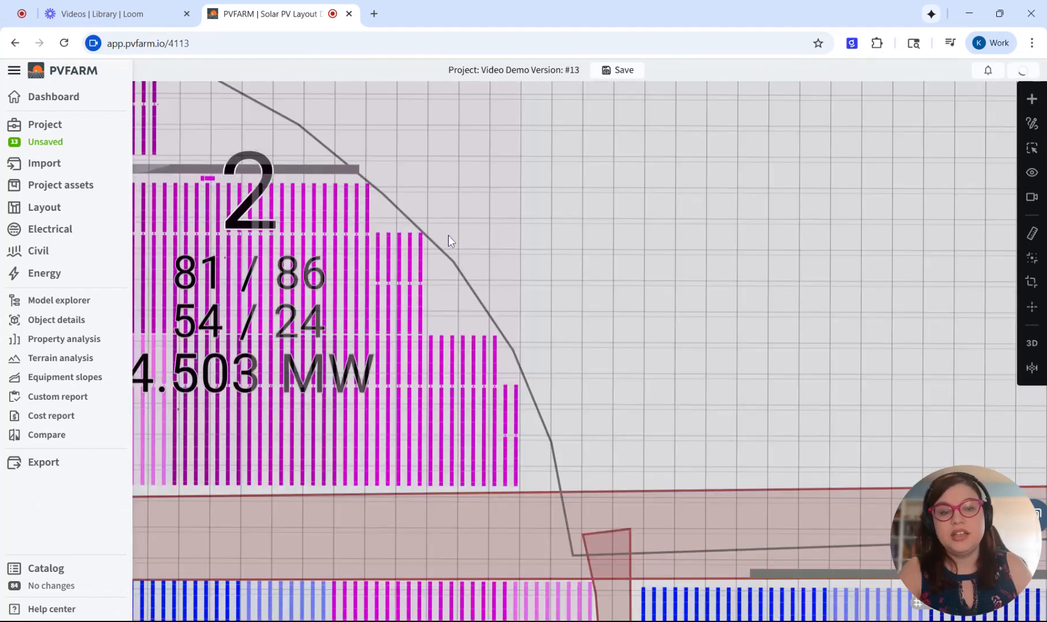
pyautogui.moveTo(448, 235); pyautogui.dragTo(520, 267, button='middle')
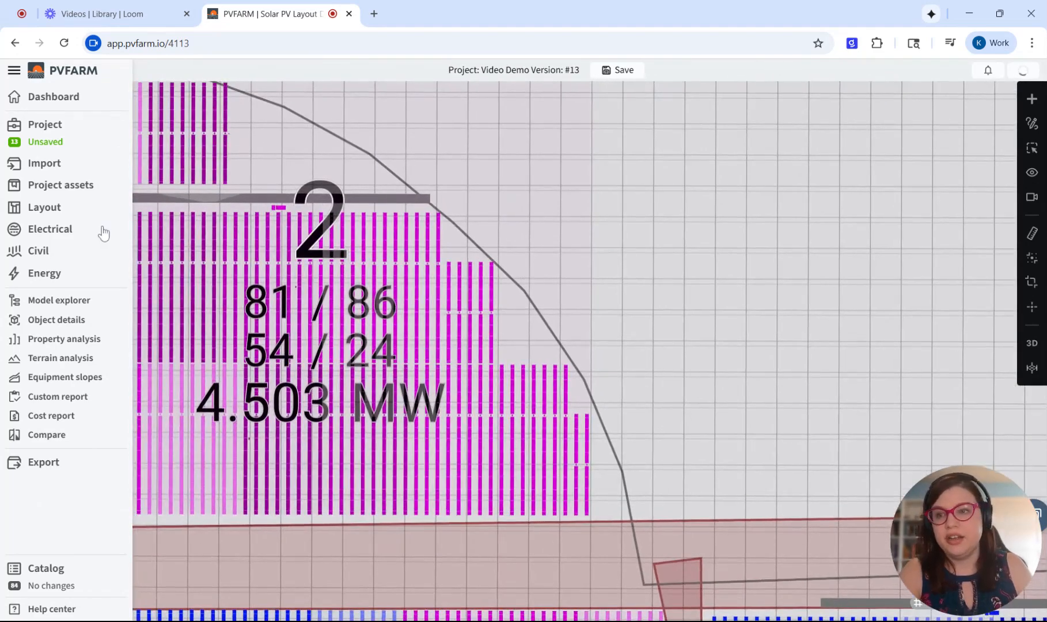
# - Review the shading loss and its calculation options in the energy settings, including shading from the terrain
pyautogui.click(51, 275)
pyautogui.scroll(-5, 308, 403)
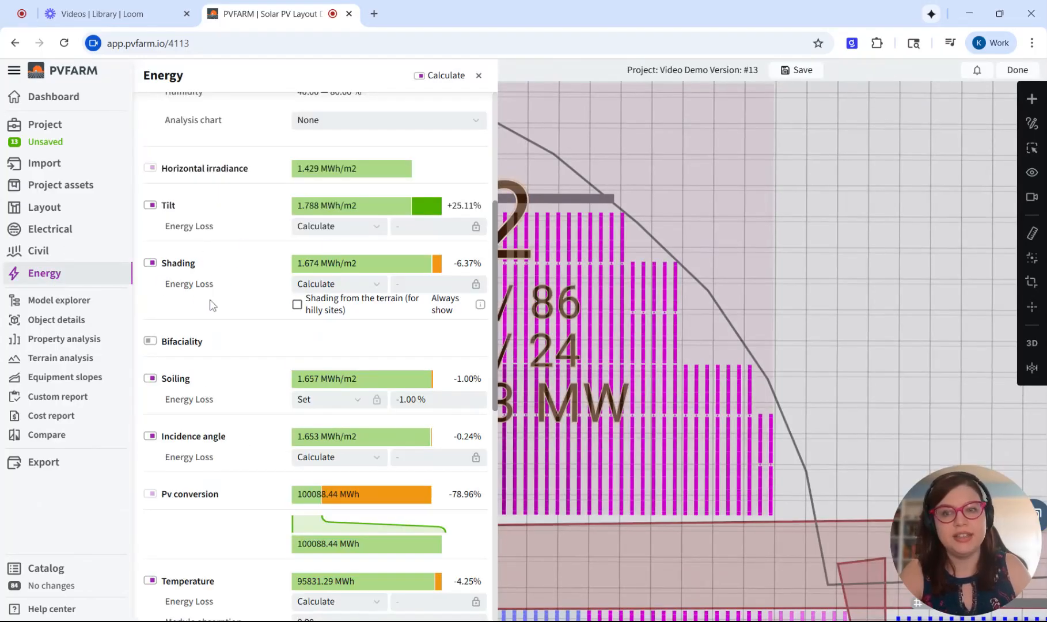
pyautogui.click(479, 76)
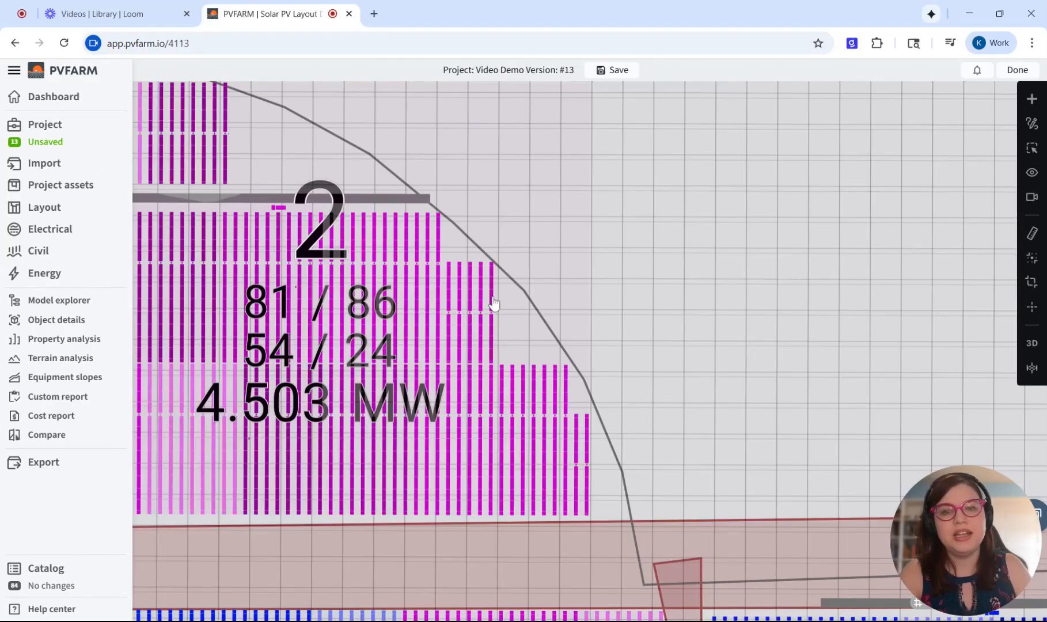
# - Examine the ambient shading factor and shading factors per sun angle of a tracker on block 2's stepped eastern edge
pyautogui.click(493, 301)
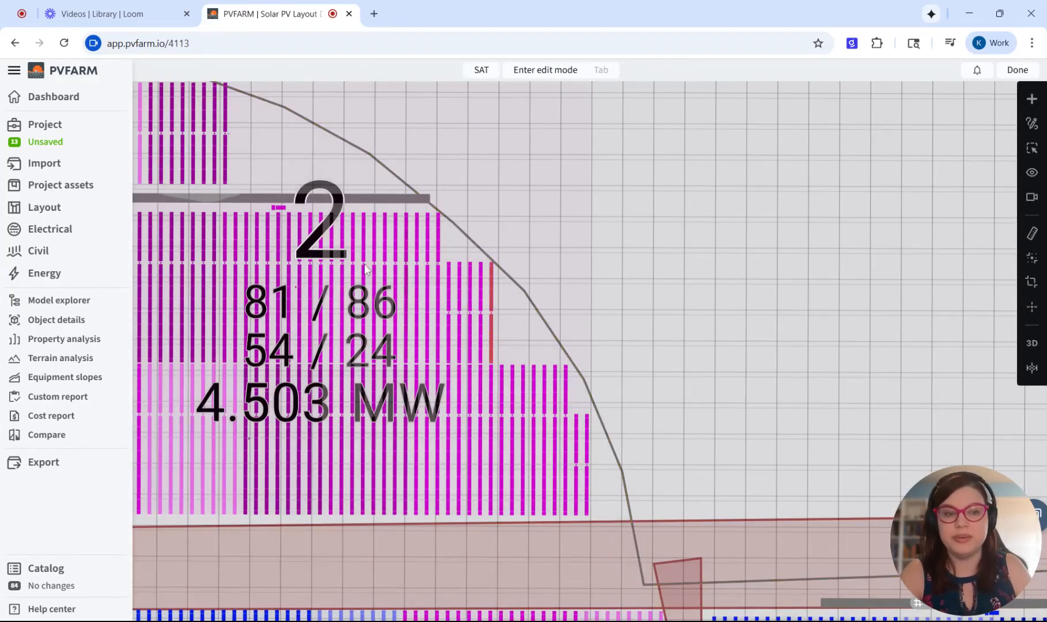
pyautogui.click(68, 321)
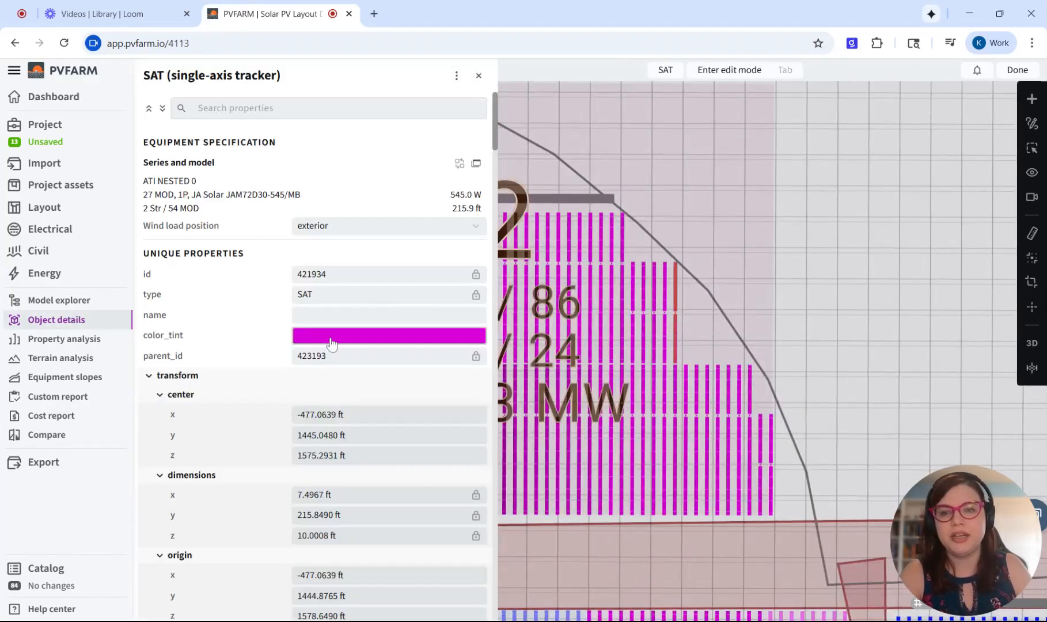
pyautogui.scroll(-8, 327, 334)
pyautogui.scroll(-20, 324, 294)
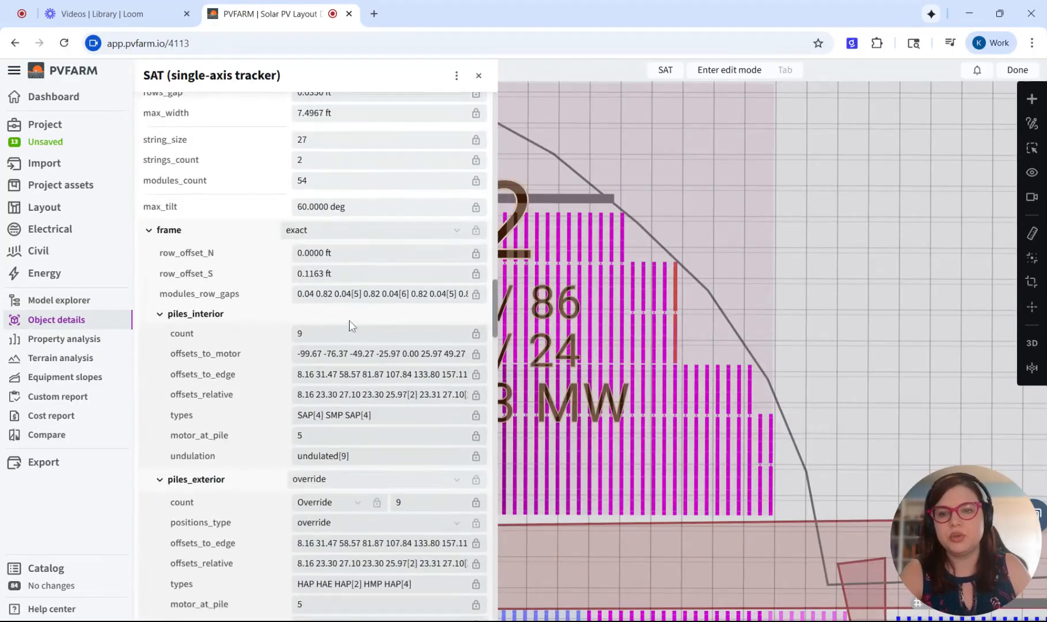
pyautogui.scroll(-15, 378, 344)
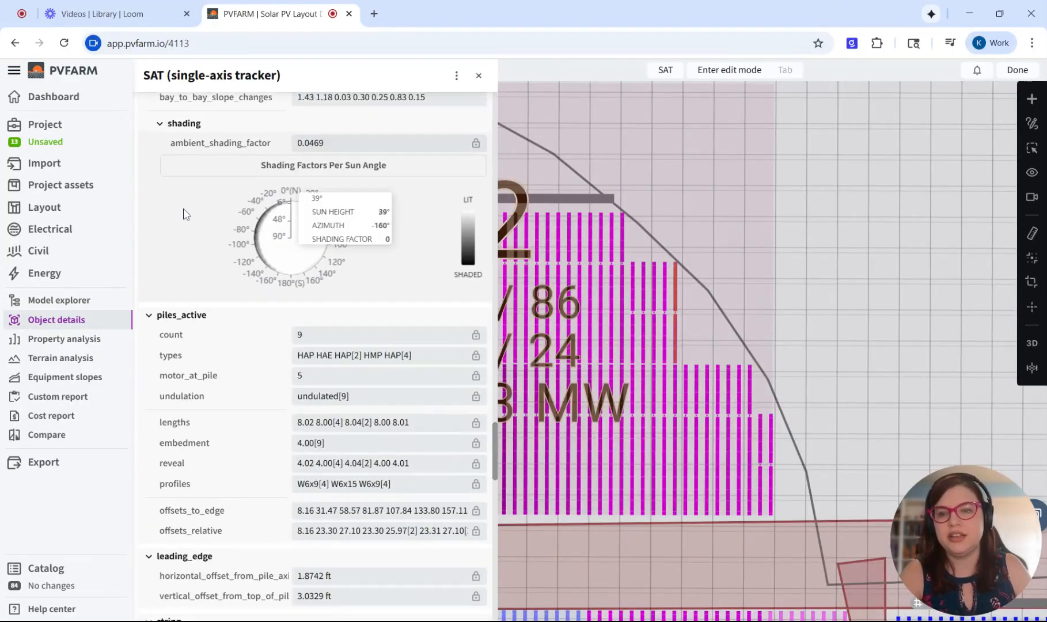
pyautogui.scroll(3, 344, 208)
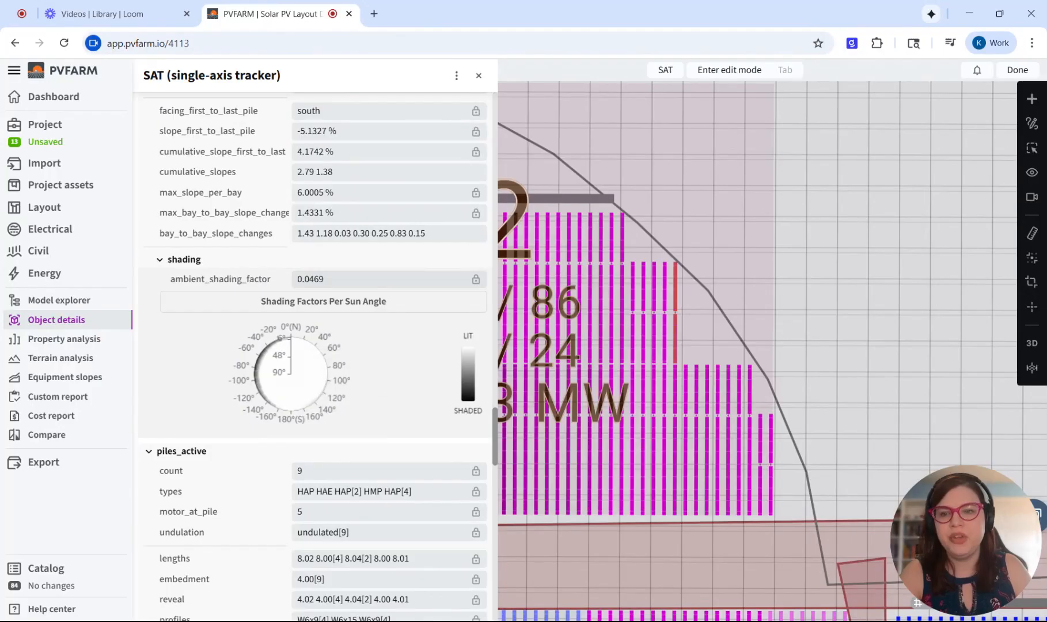
pyautogui.moveTo(269, 385)
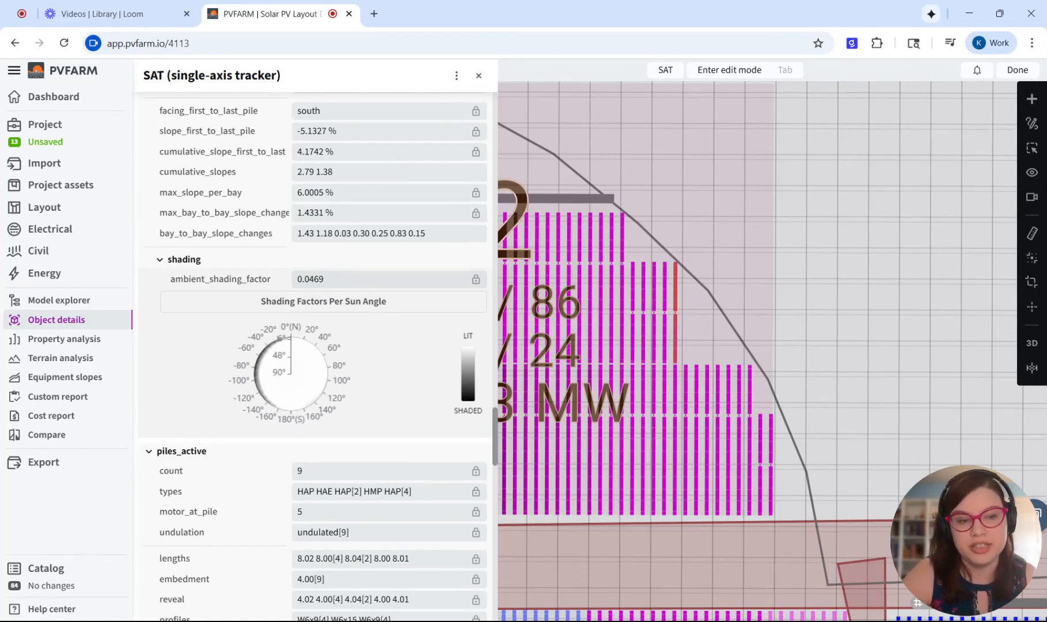
# - Add a six-point shading wall with a height of 32.81 ft just outside block 2's curved northeastern boundary
pyautogui.click(1032, 99)
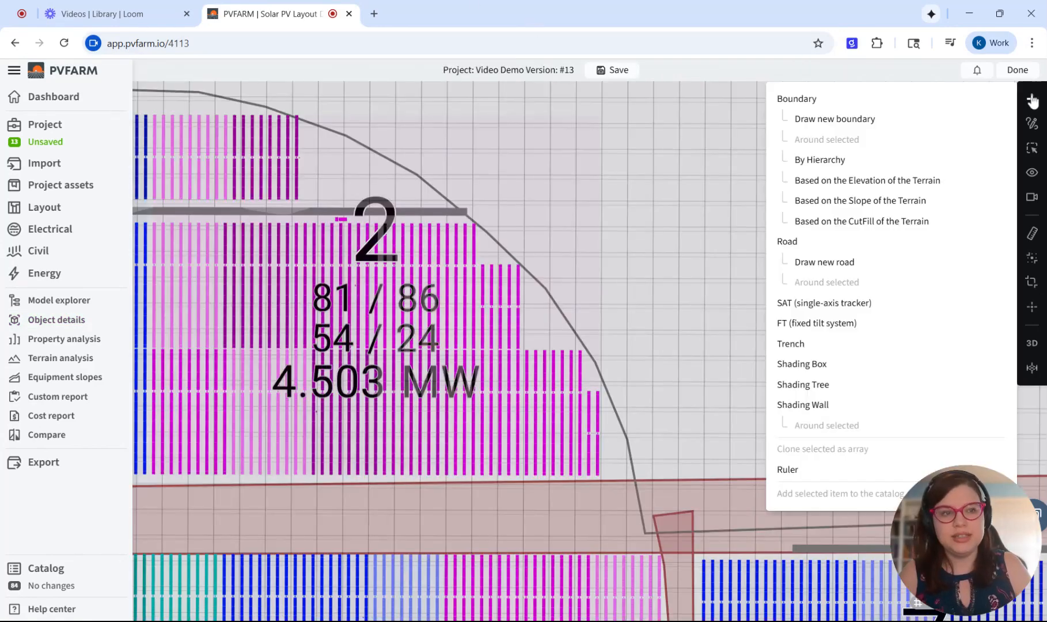
pyautogui.click(835, 403)
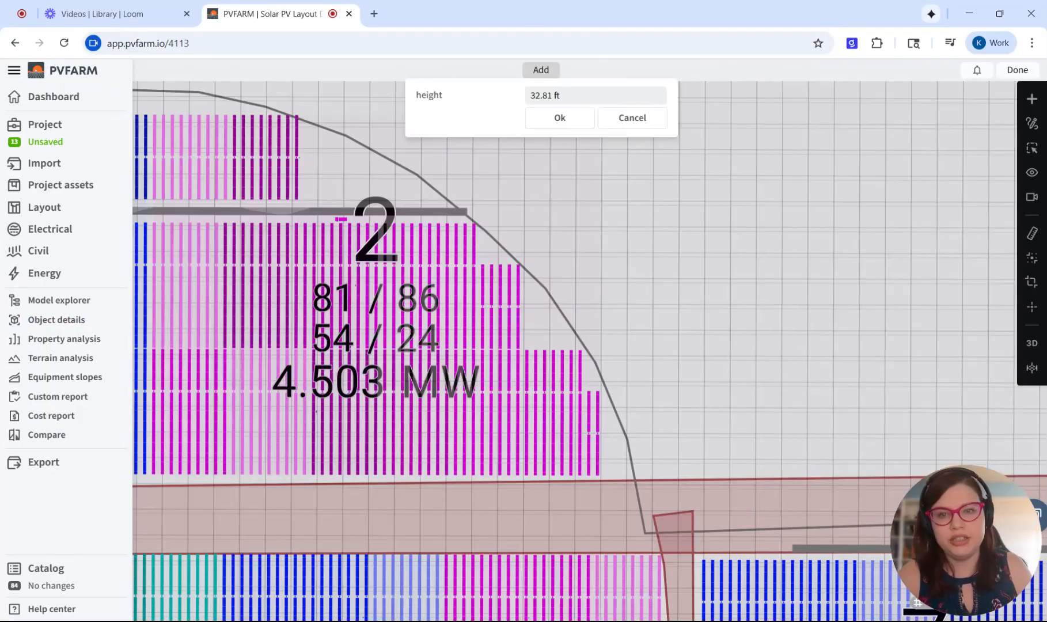
pyautogui.click(421, 155)
pyautogui.click(486, 210)
pyautogui.click(539, 246)
pyautogui.click(574, 288)
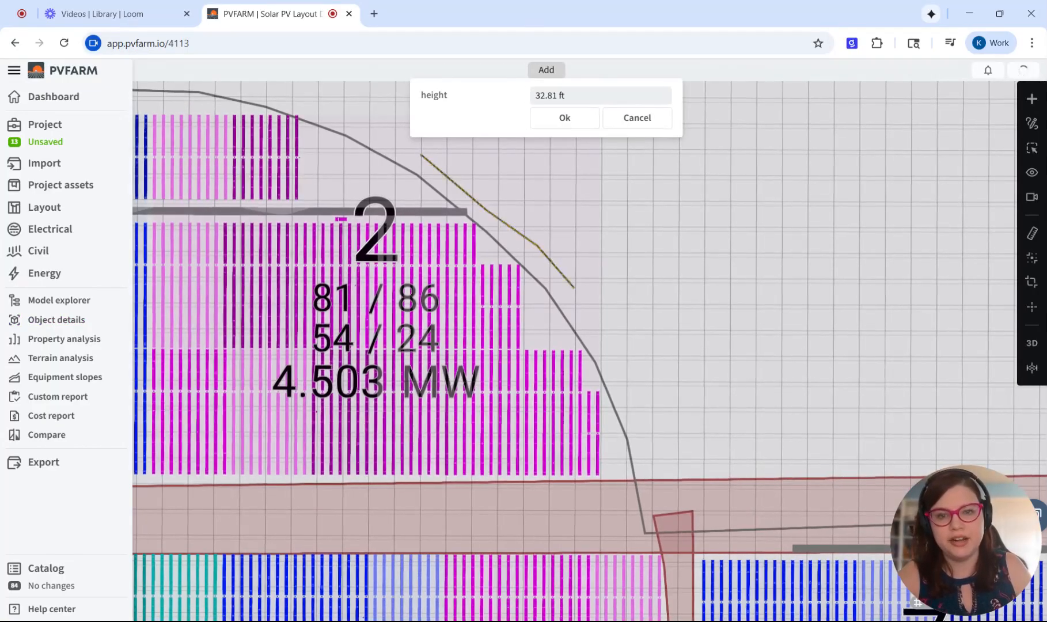
pyautogui.click(587, 328)
pyautogui.click(603, 337)
pyautogui.click(556, 120)
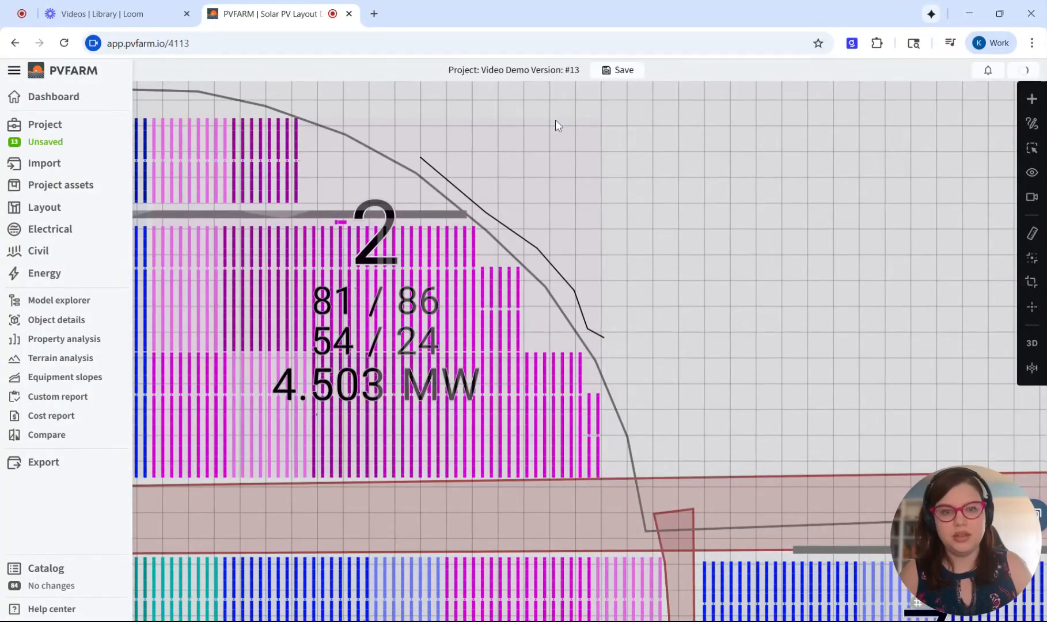
# - Analyse the ambient shading factor of all SAT objects without dividing them, and colorize the hierarchies by that property
pyautogui.moveTo(571, 259); pyautogui.dragTo(633, 246)
pyautogui.moveTo(548, 242); pyautogui.dragTo(595, 286)
pyautogui.scroll(-3, 596, 286)
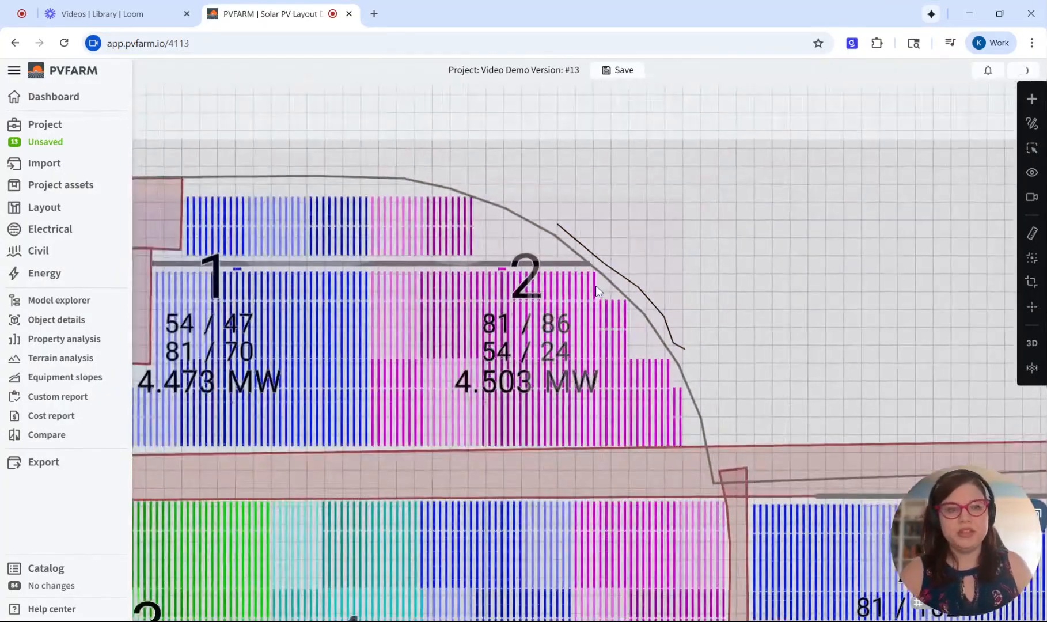
pyautogui.click(65, 340)
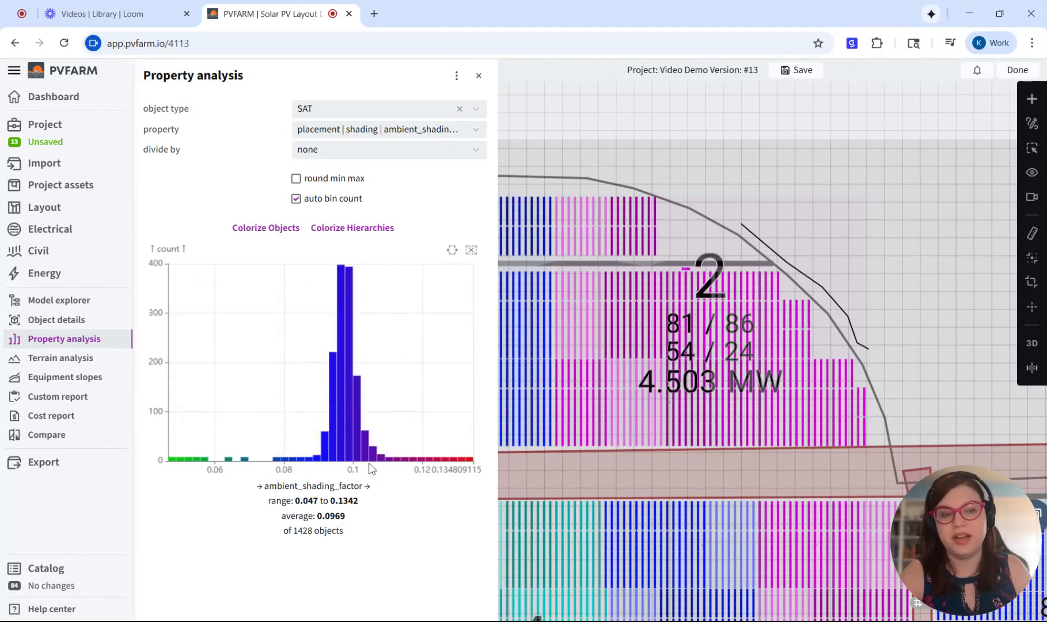
pyautogui.scroll(-3, 657, 424)
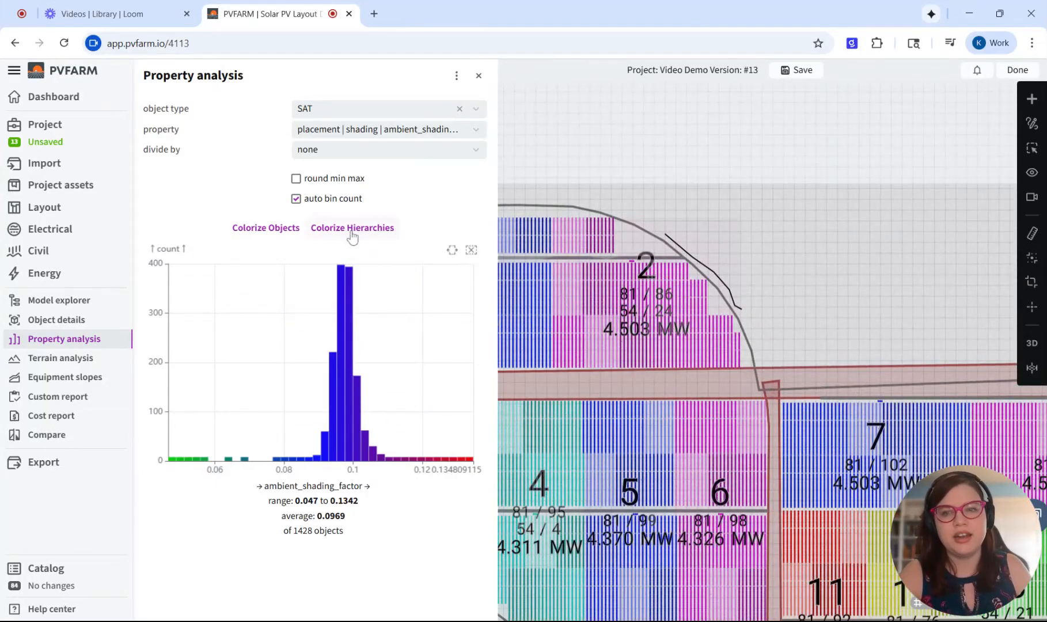
pyautogui.click(352, 233)
# - Examine the shading colours of the trackers across the site, especially along the corridor between blocks 6 and 7
pyautogui.scroll(-3, 562, 406)
pyautogui.moveTo(568, 399); pyautogui.dragTo(652, 219)
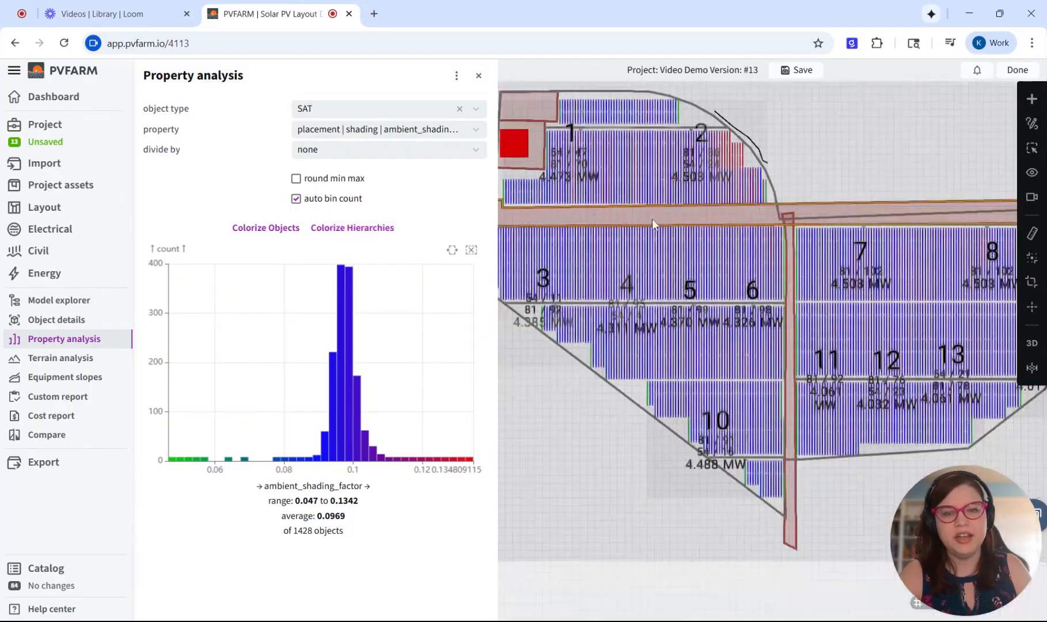
pyautogui.scroll(-2, 652, 220)
pyautogui.scroll(5, 748, 257)
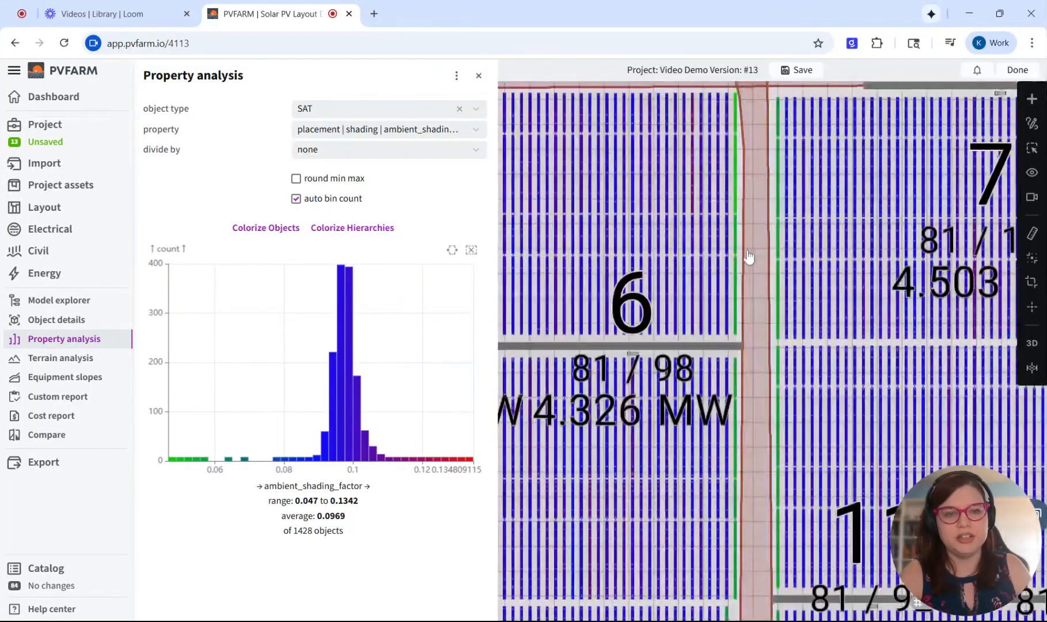
pyautogui.scroll(-3, 751, 292)
pyautogui.scroll(4, 712, 208)
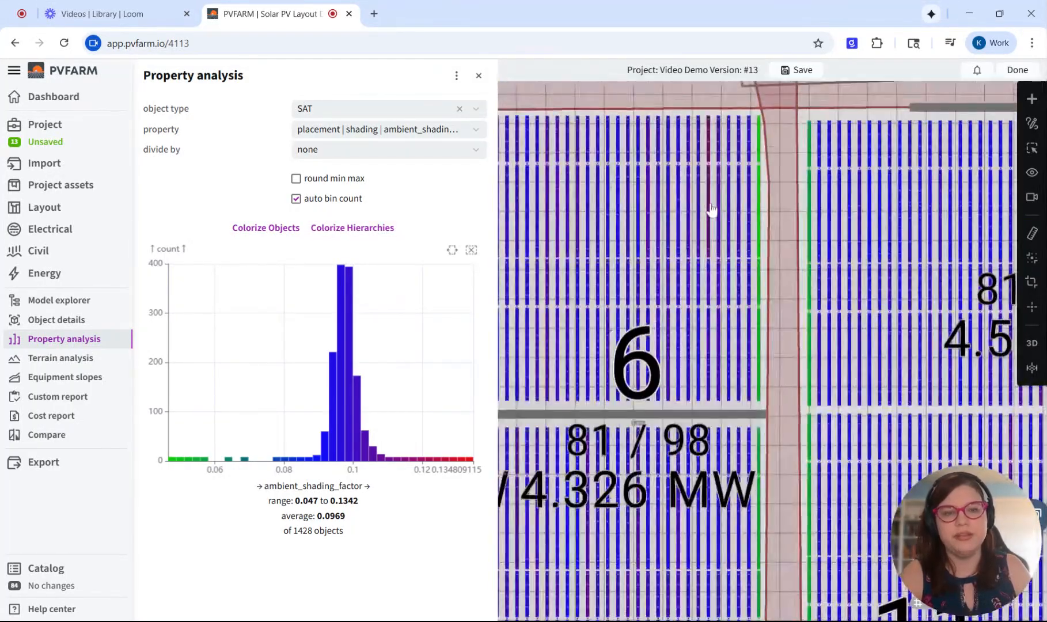
pyautogui.scroll(-3, 712, 209)
# - Compare the colours of block 2's trackers nearest the shading wall with the ambient shading factor histogram
pyautogui.moveTo(712, 209); pyautogui.dragTo(802, 366)
pyautogui.scroll(1, 725, 217)
pyautogui.moveTo(700, 146); pyautogui.dragTo(782, 295)
pyautogui.scroll(-1, 769, 284)
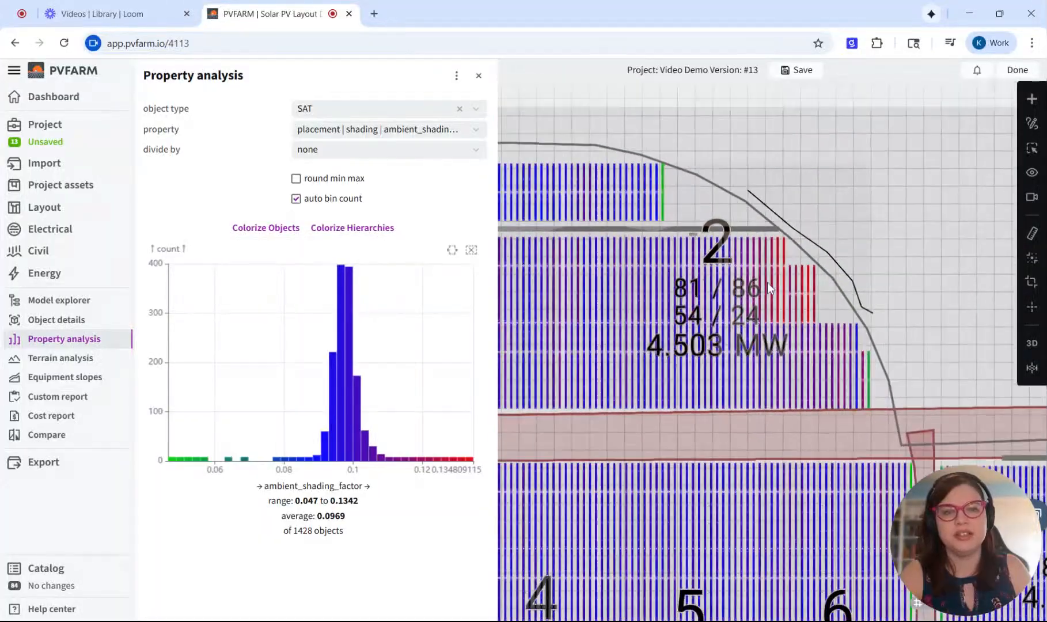
pyautogui.scroll(5, 828, 270)
pyautogui.moveTo(835, 220); pyautogui.dragTo(831, 246)
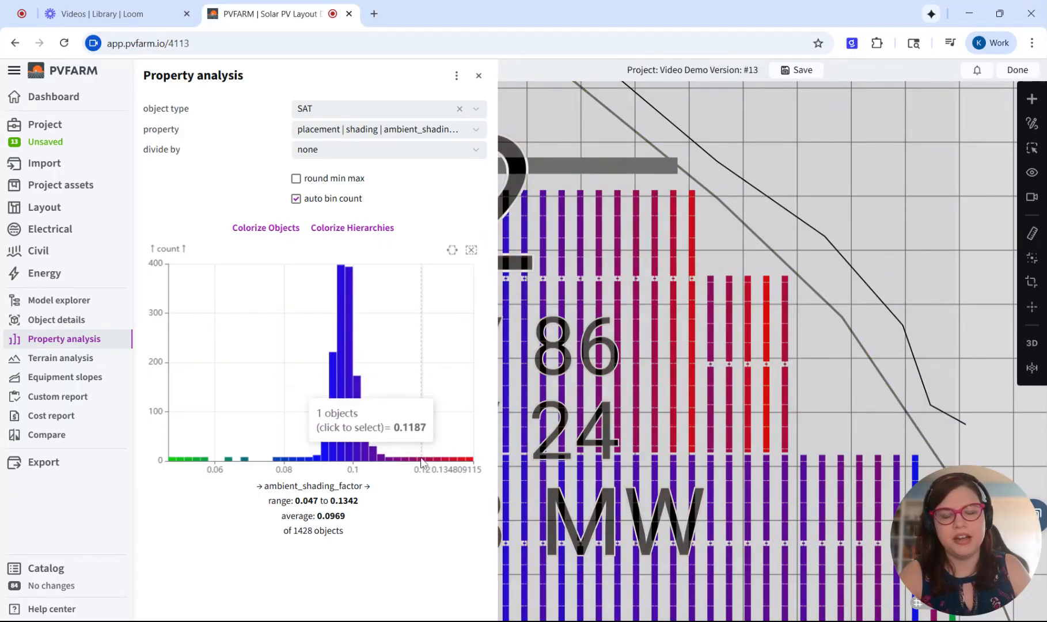
pyautogui.scroll(-5, 646, 346)
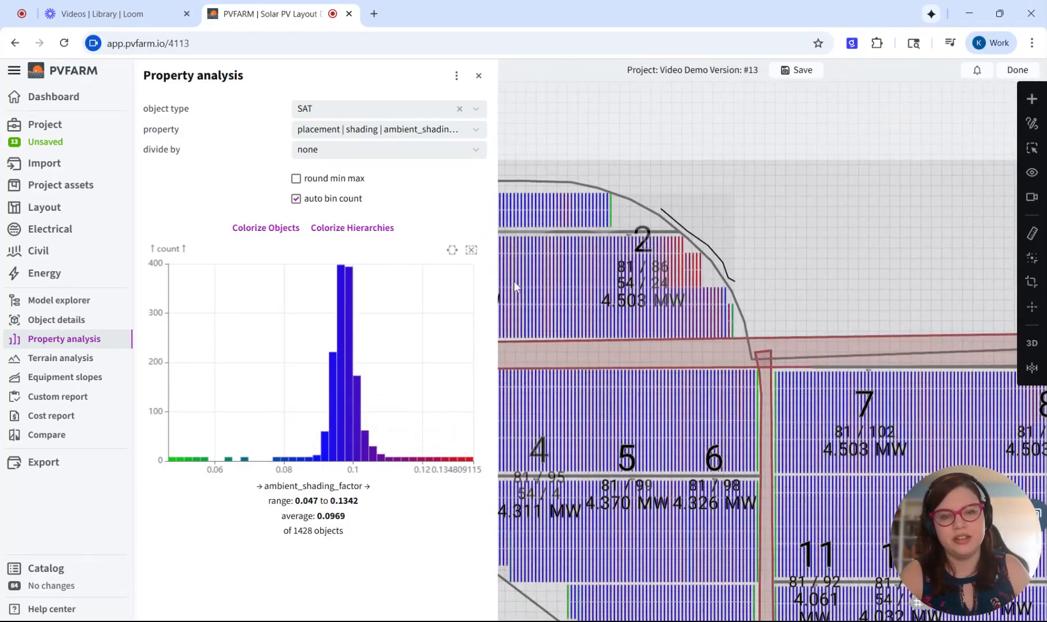
pyautogui.moveTo(617, 237); pyautogui.dragTo(584, 231)
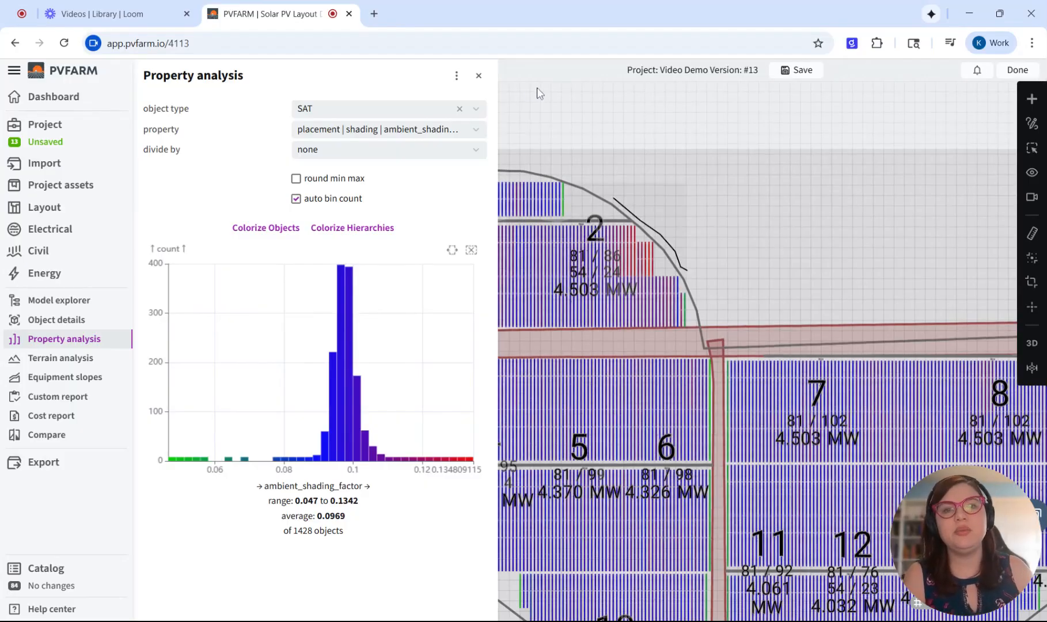
pyautogui.click(486, 81)
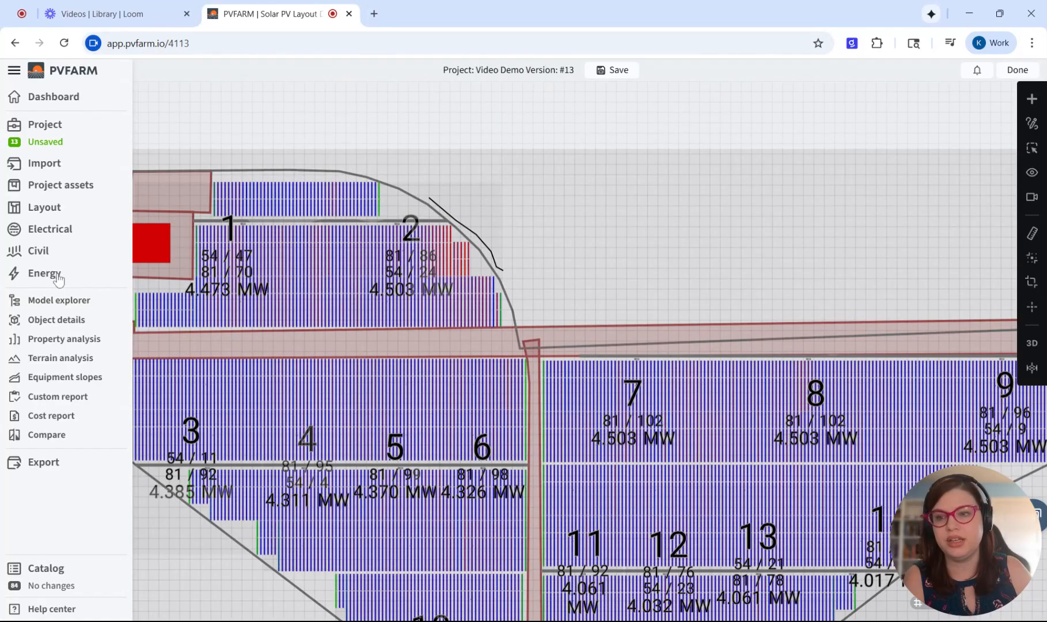
# - Review the export options for PVsyst, including COLLADA for shade objects and walls
pyautogui.click(24, 465)
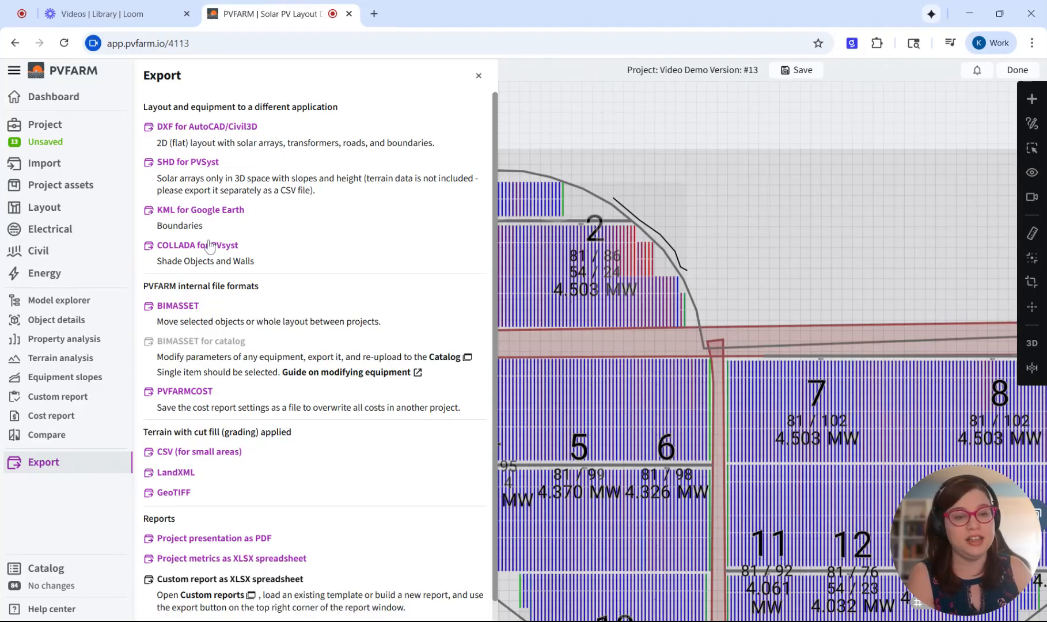
pyautogui.click(479, 76)
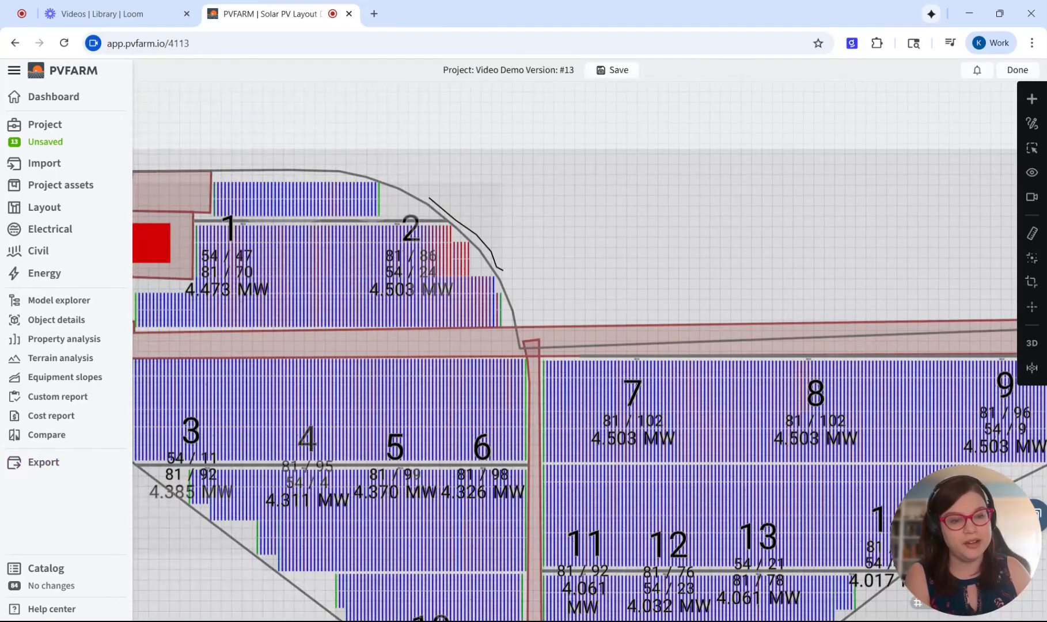